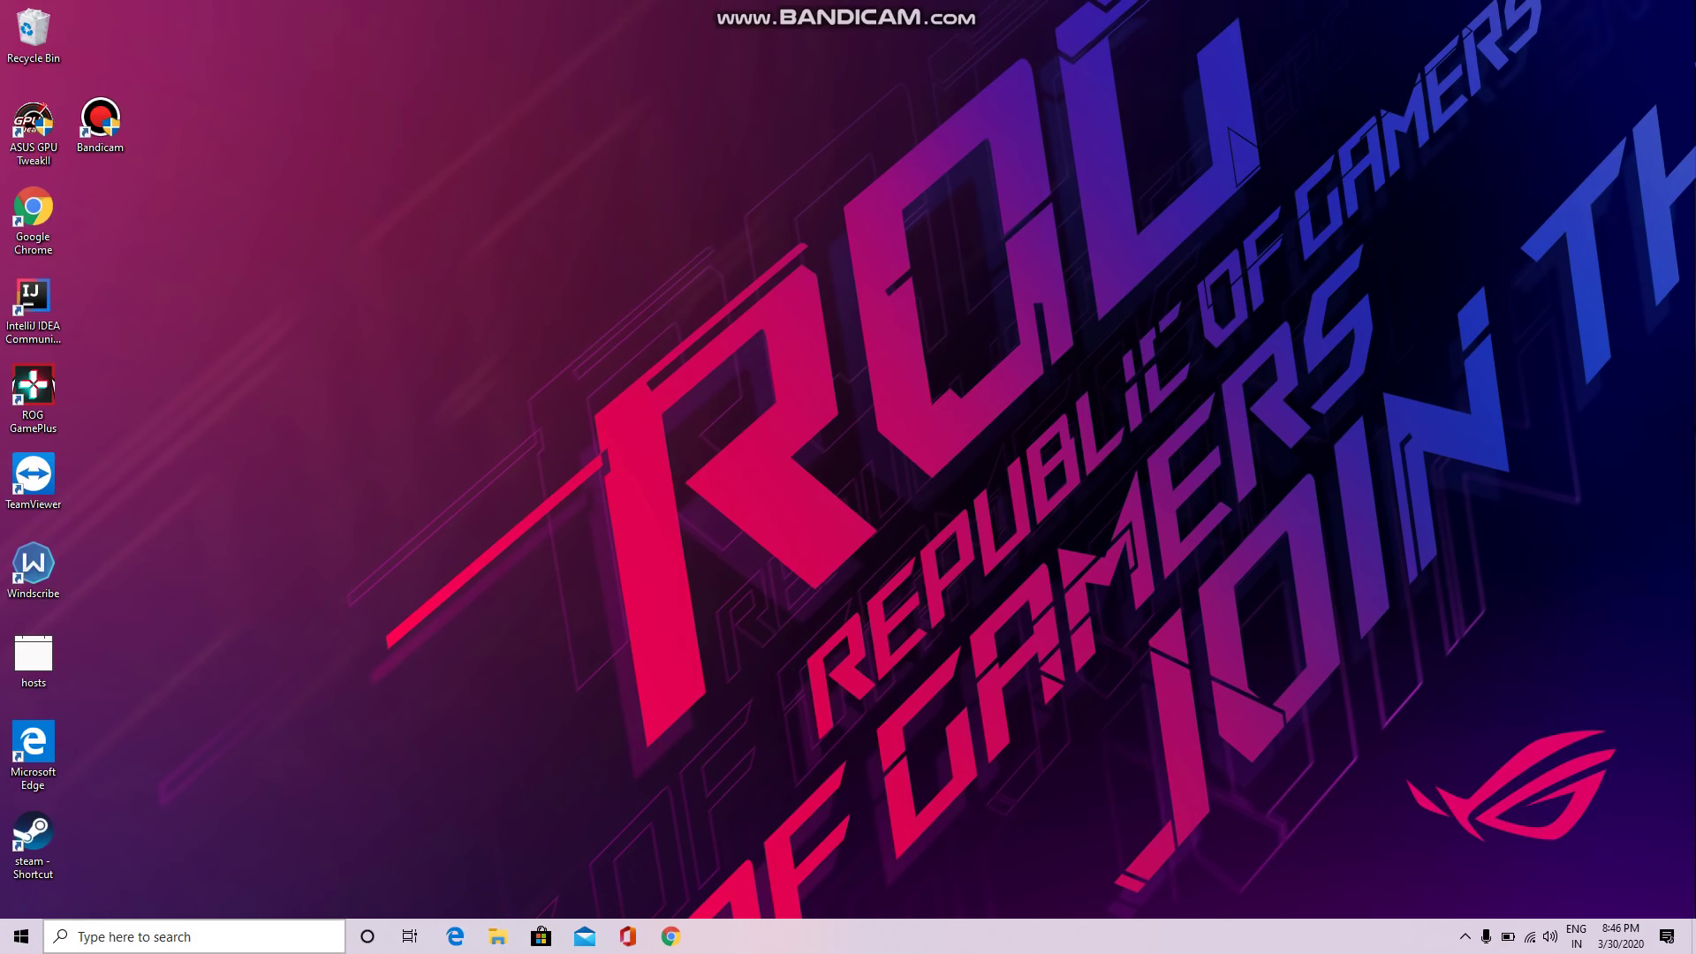
- Find and open the Firewall & network protection settings of Windows Security
key("super+s")
type("fire")
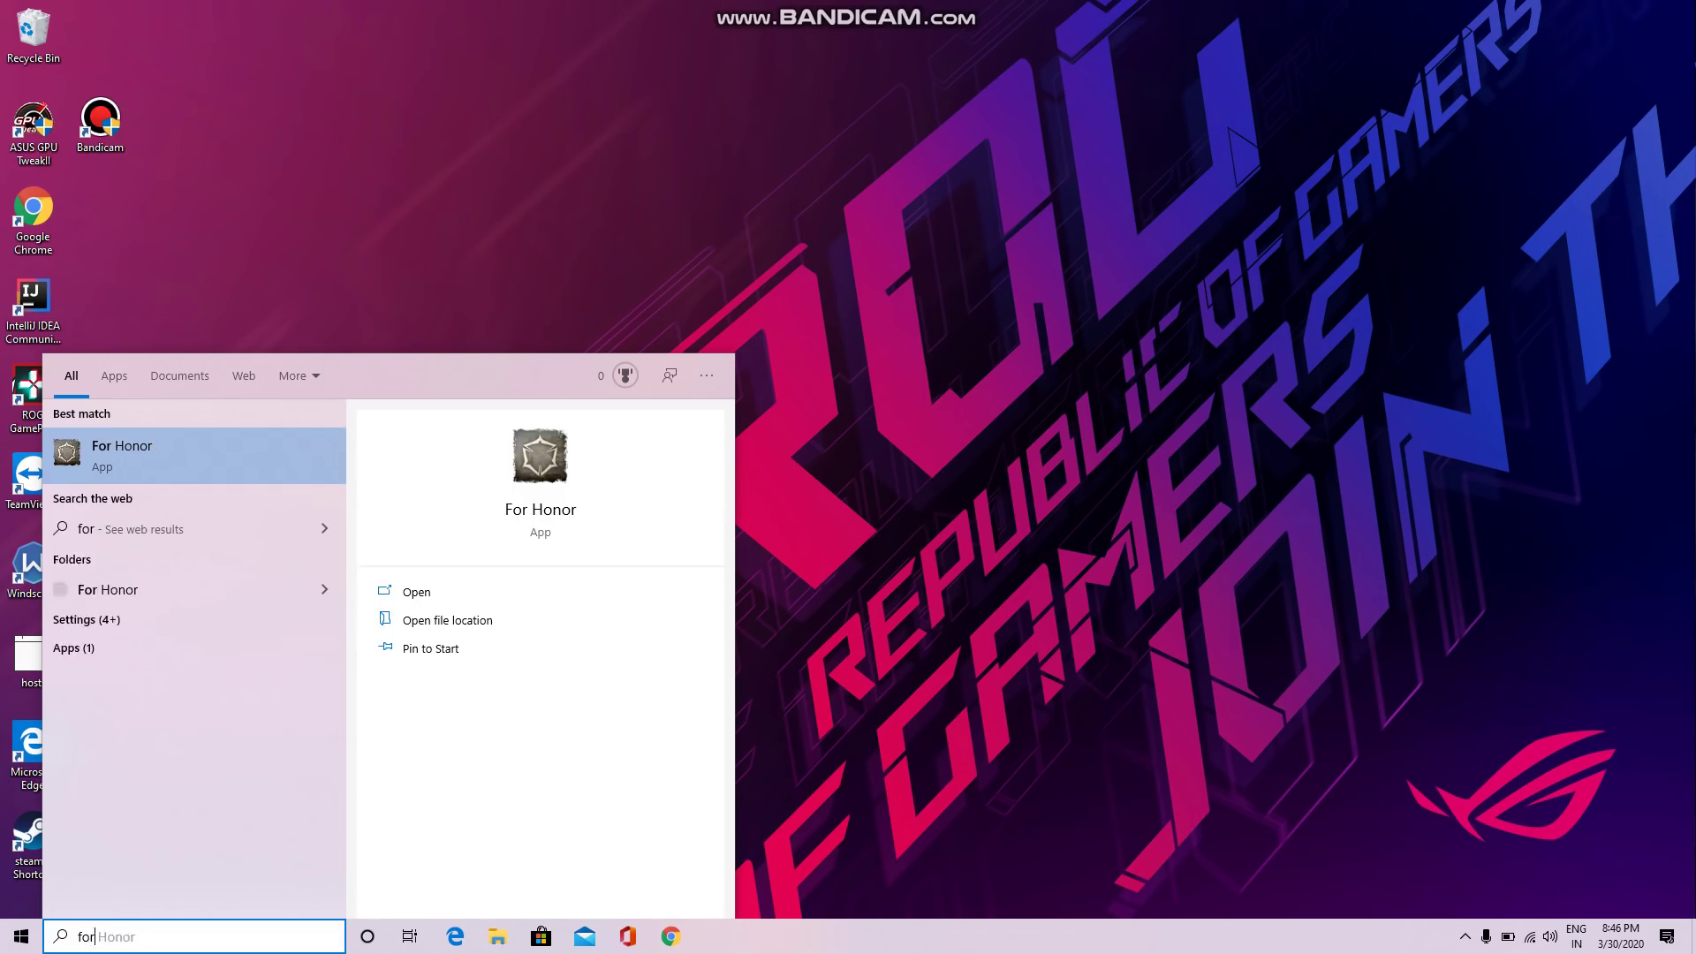
type("wall")
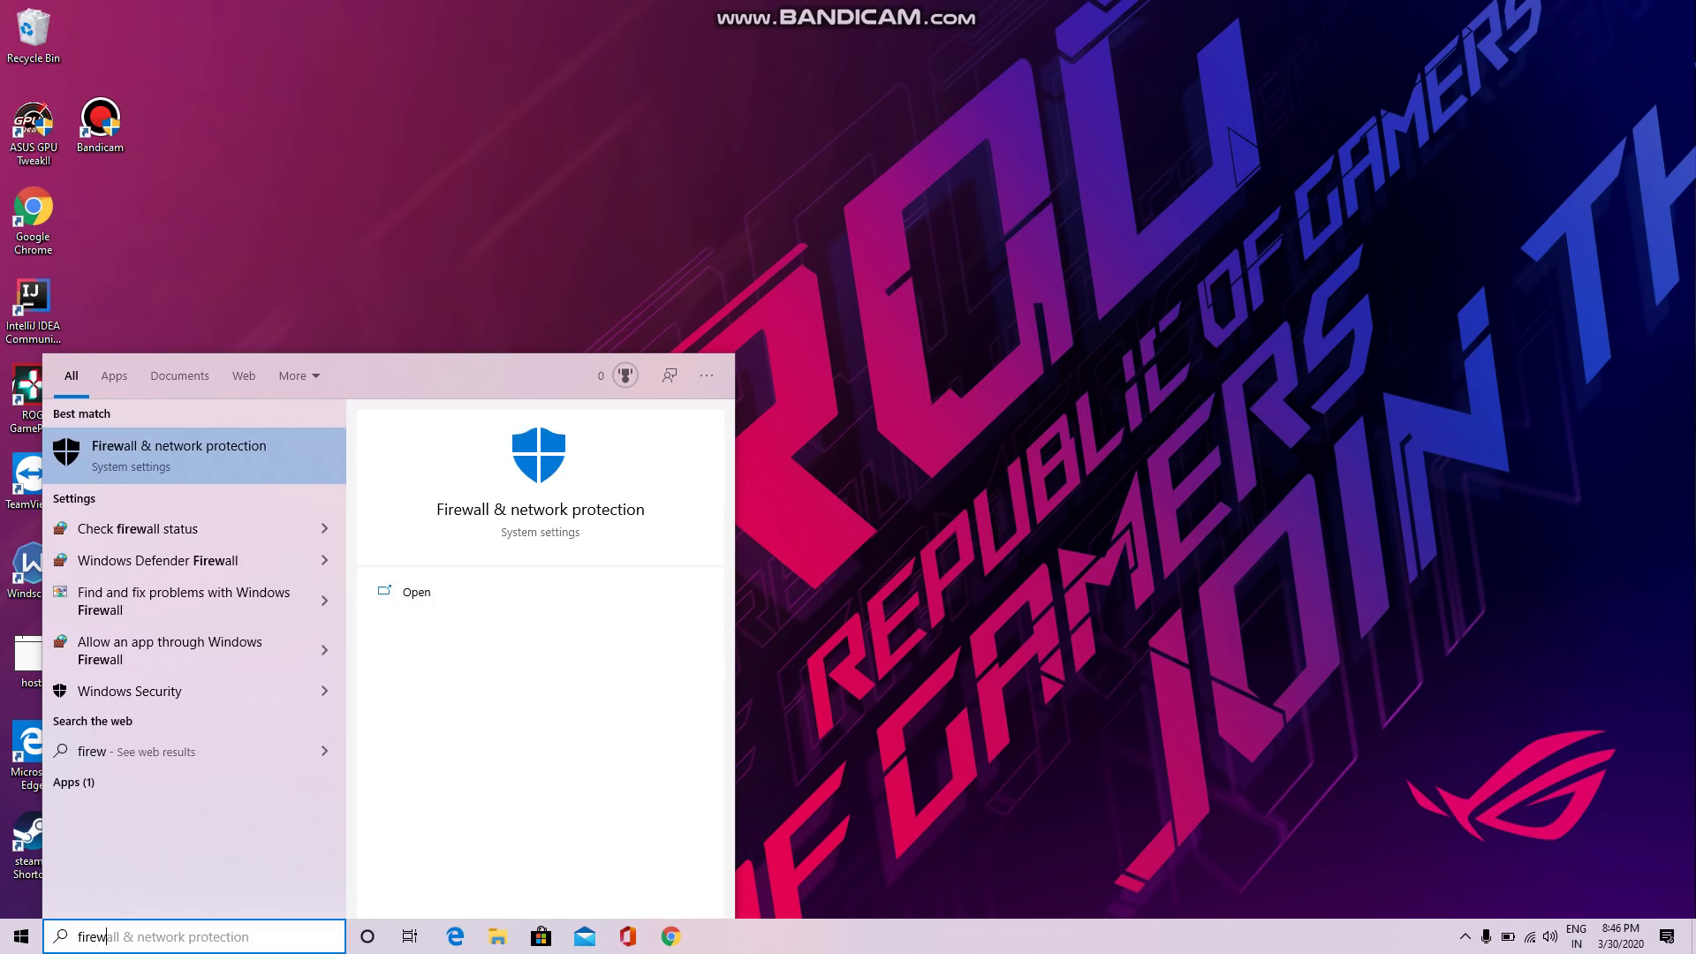
key("Return")
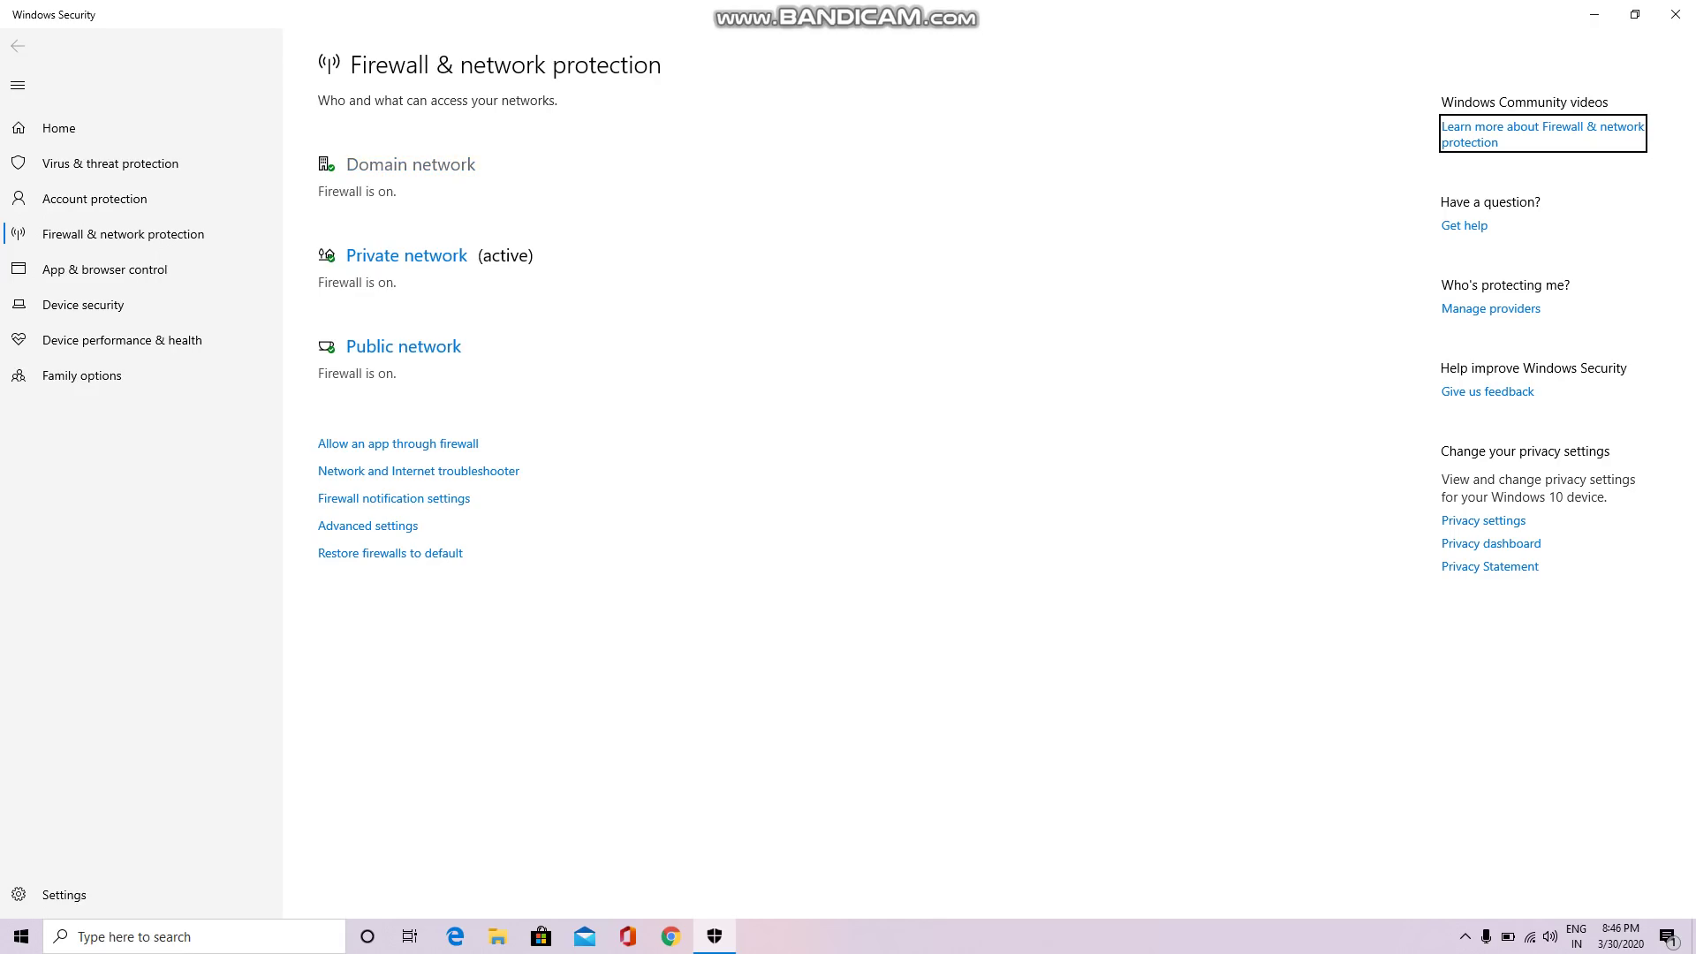
- Turn off Windows Defender Firewall for the domain network and the private network
left_click(411, 164)
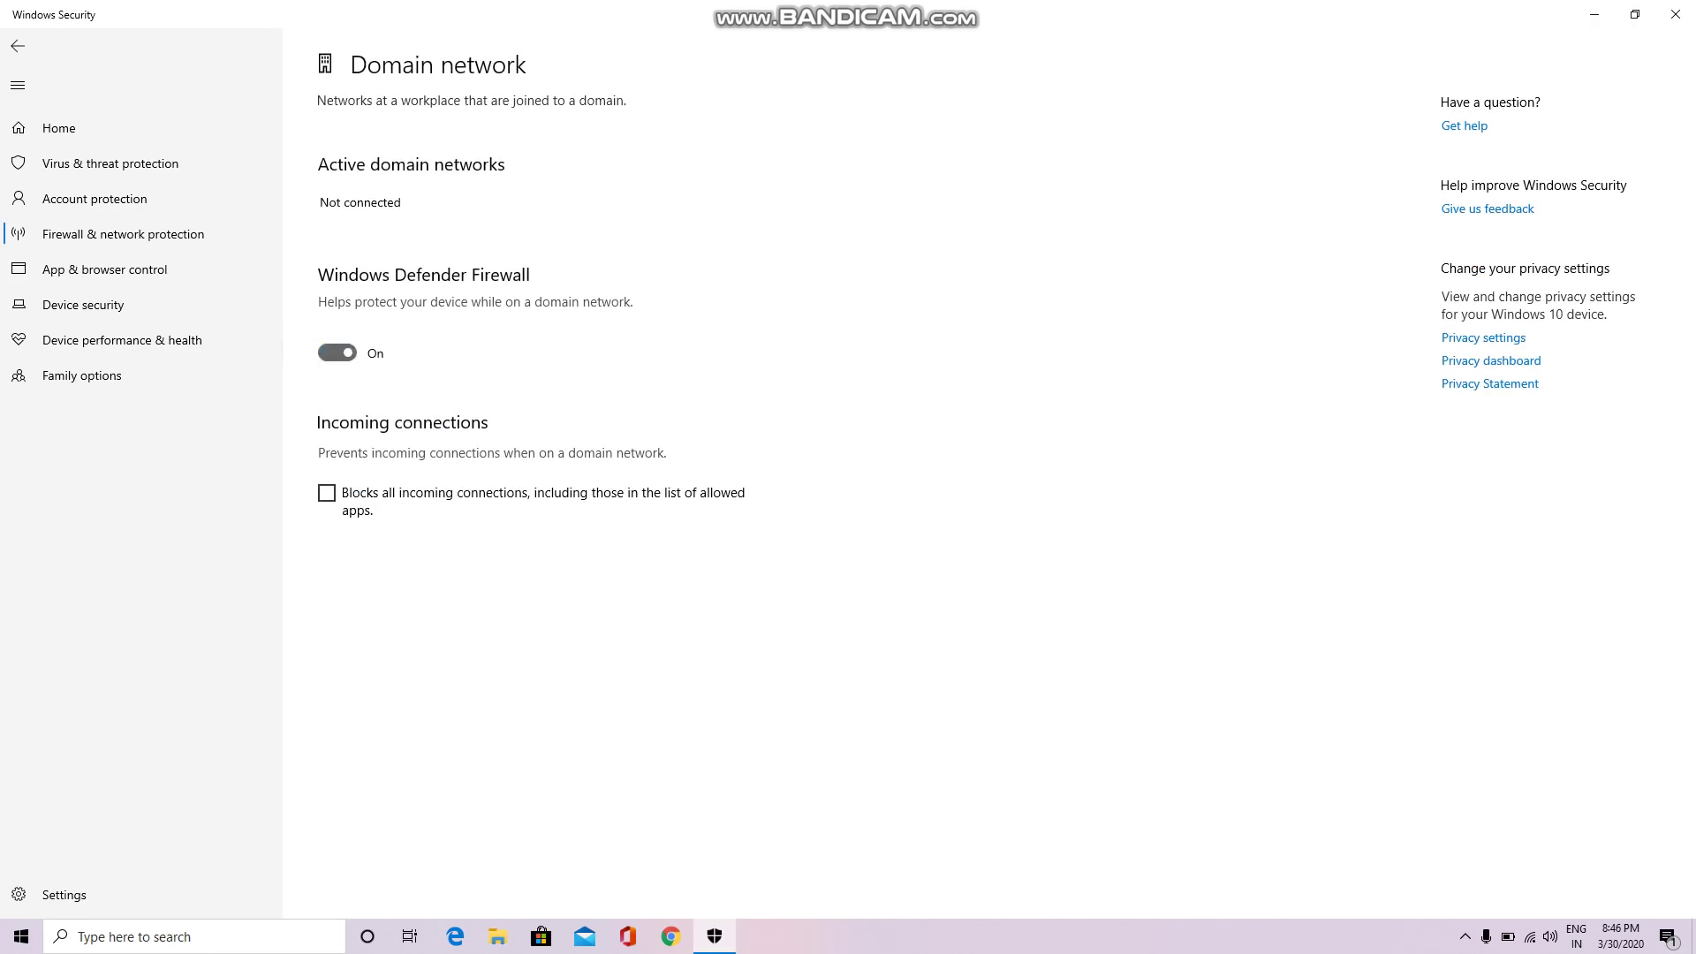
key("alt+y")
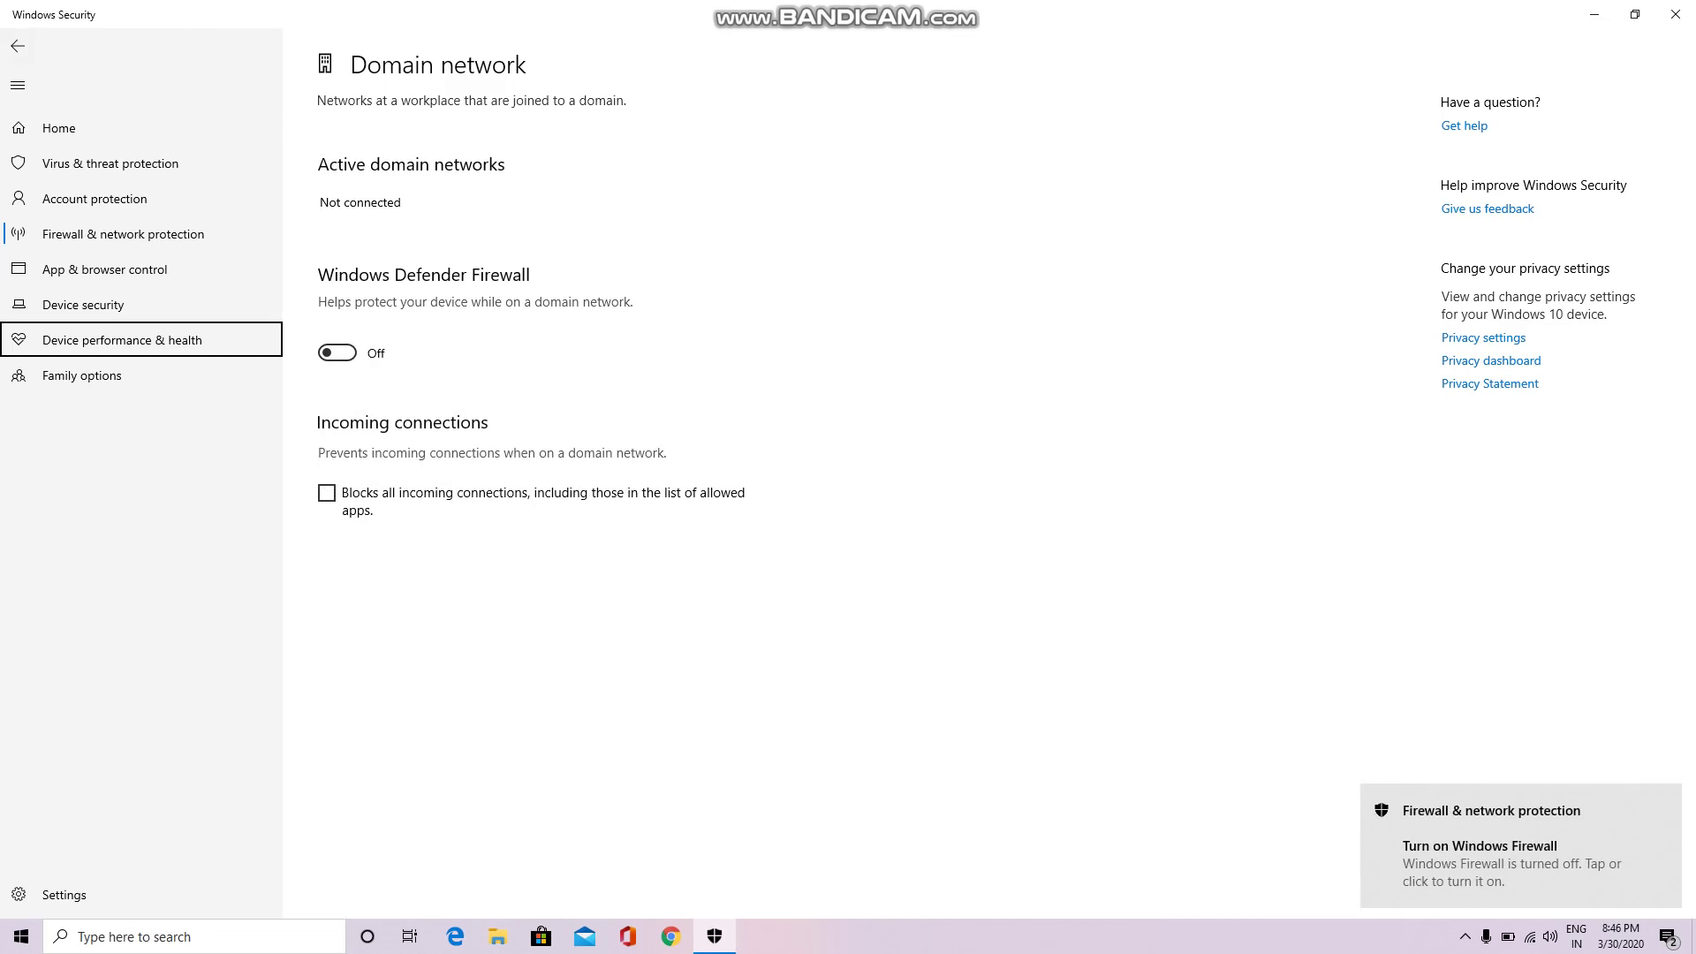
left_click(17, 46)
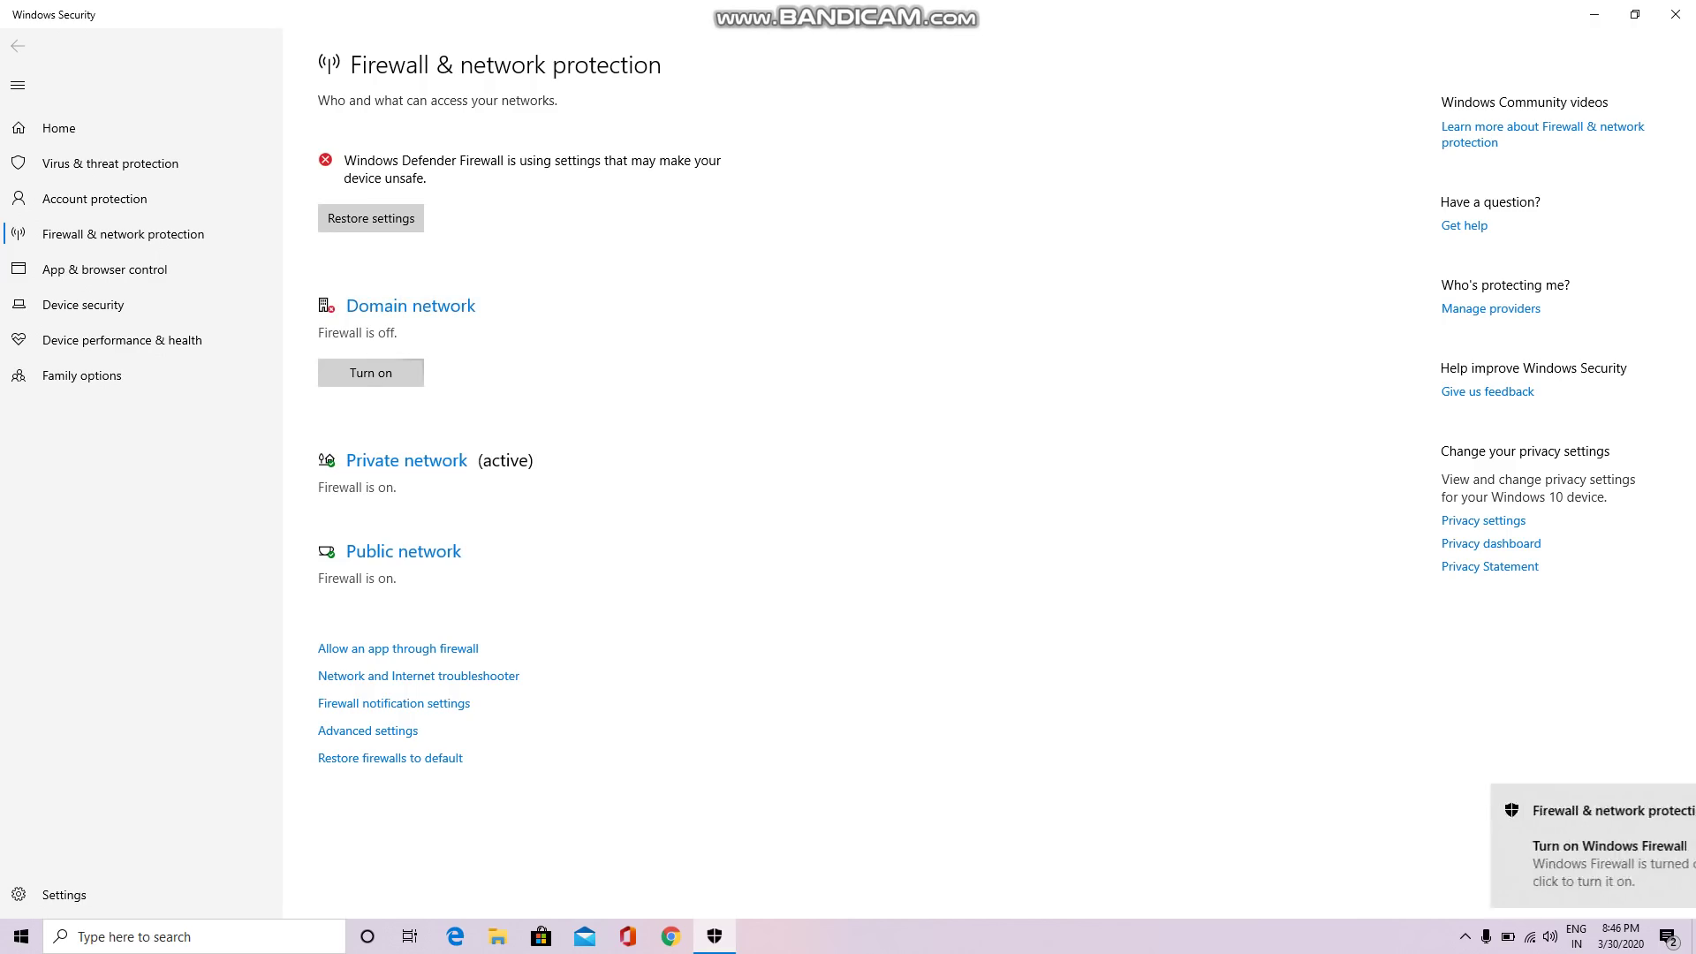
left_click(406, 460)
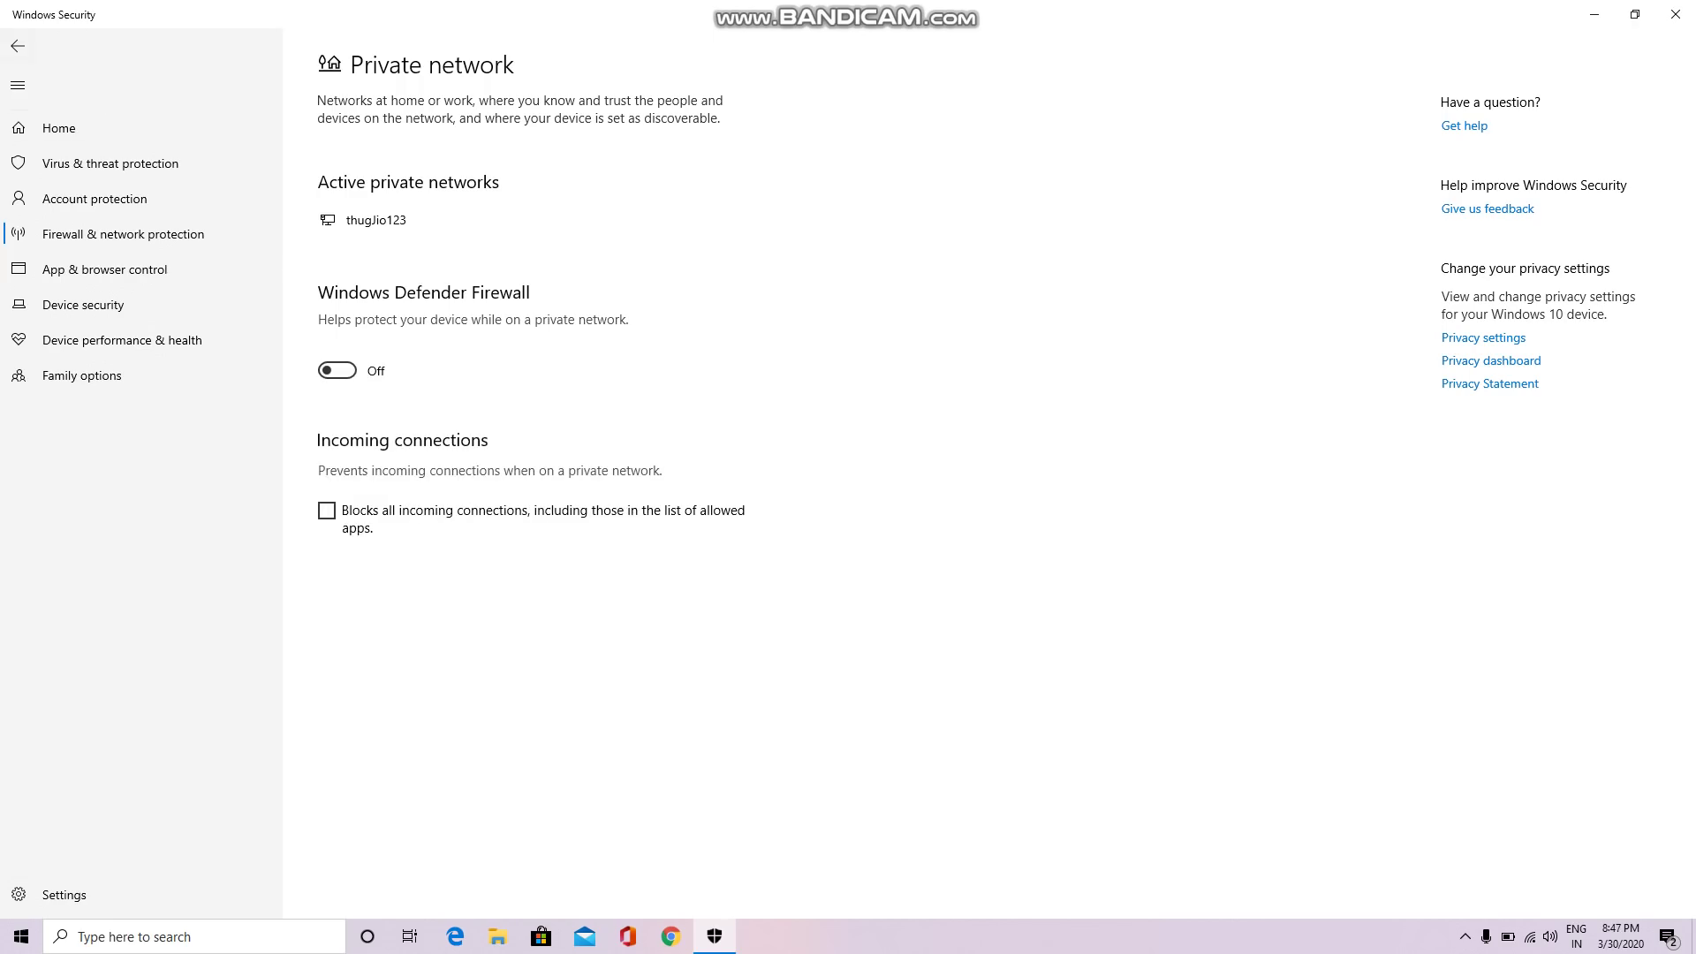
left_click(18, 45)
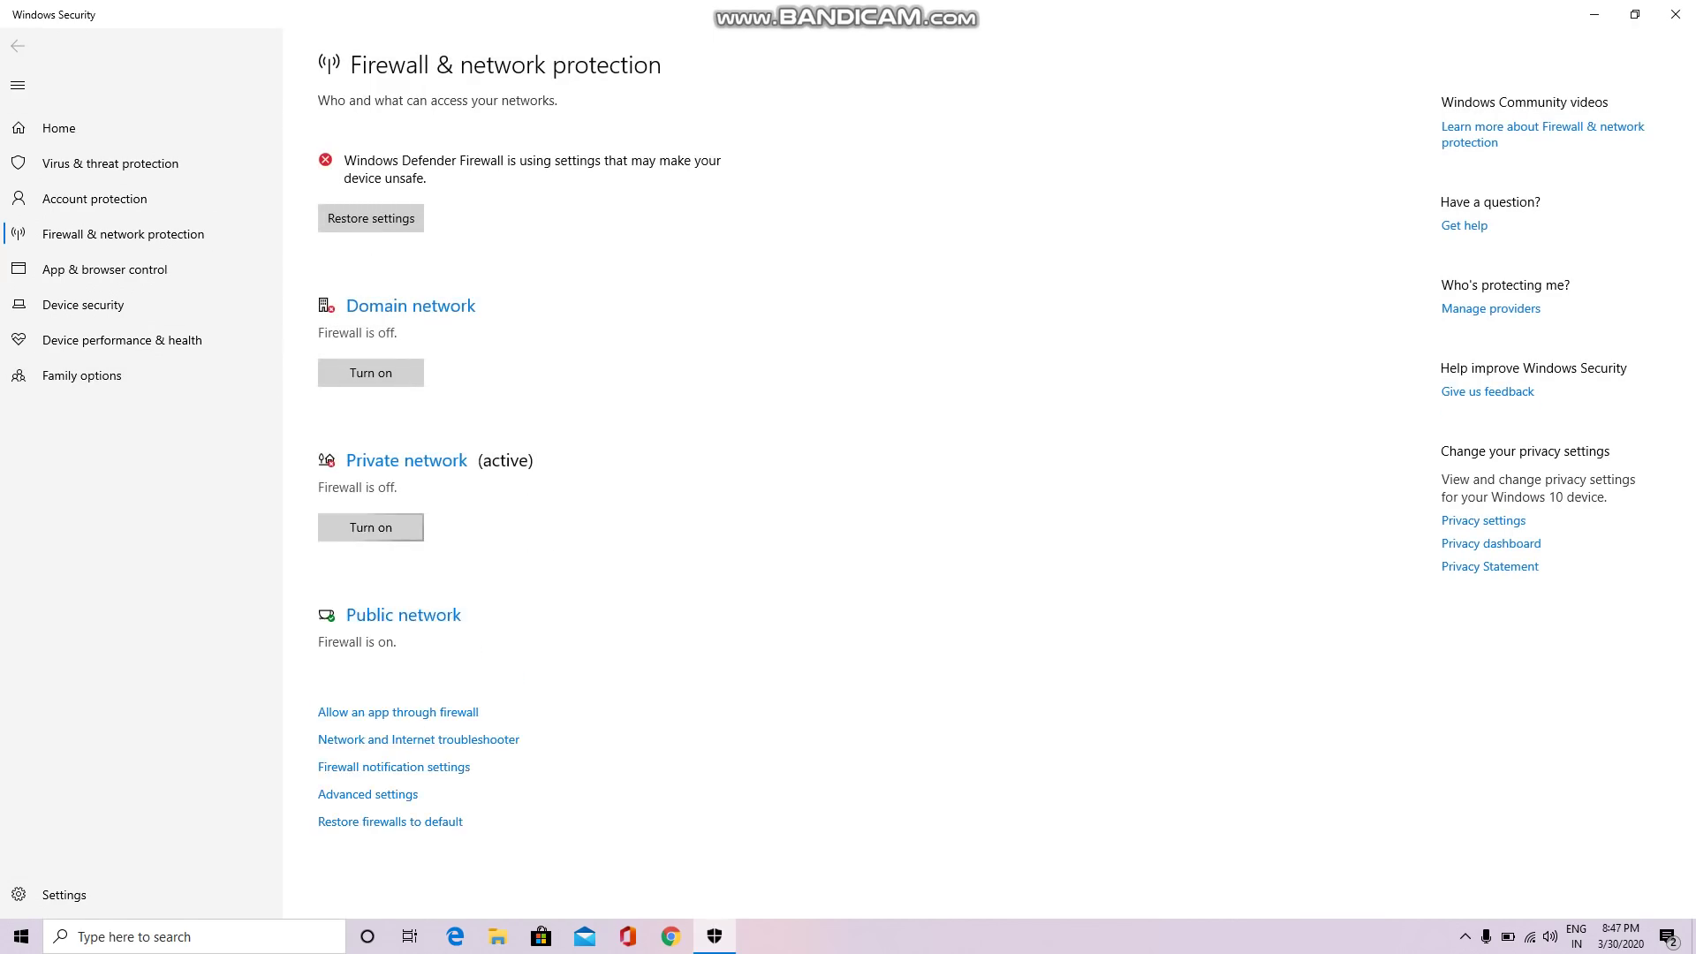
- Turn off Windows Defender Firewall for the public network and minimize the security window
left_click(403, 614)
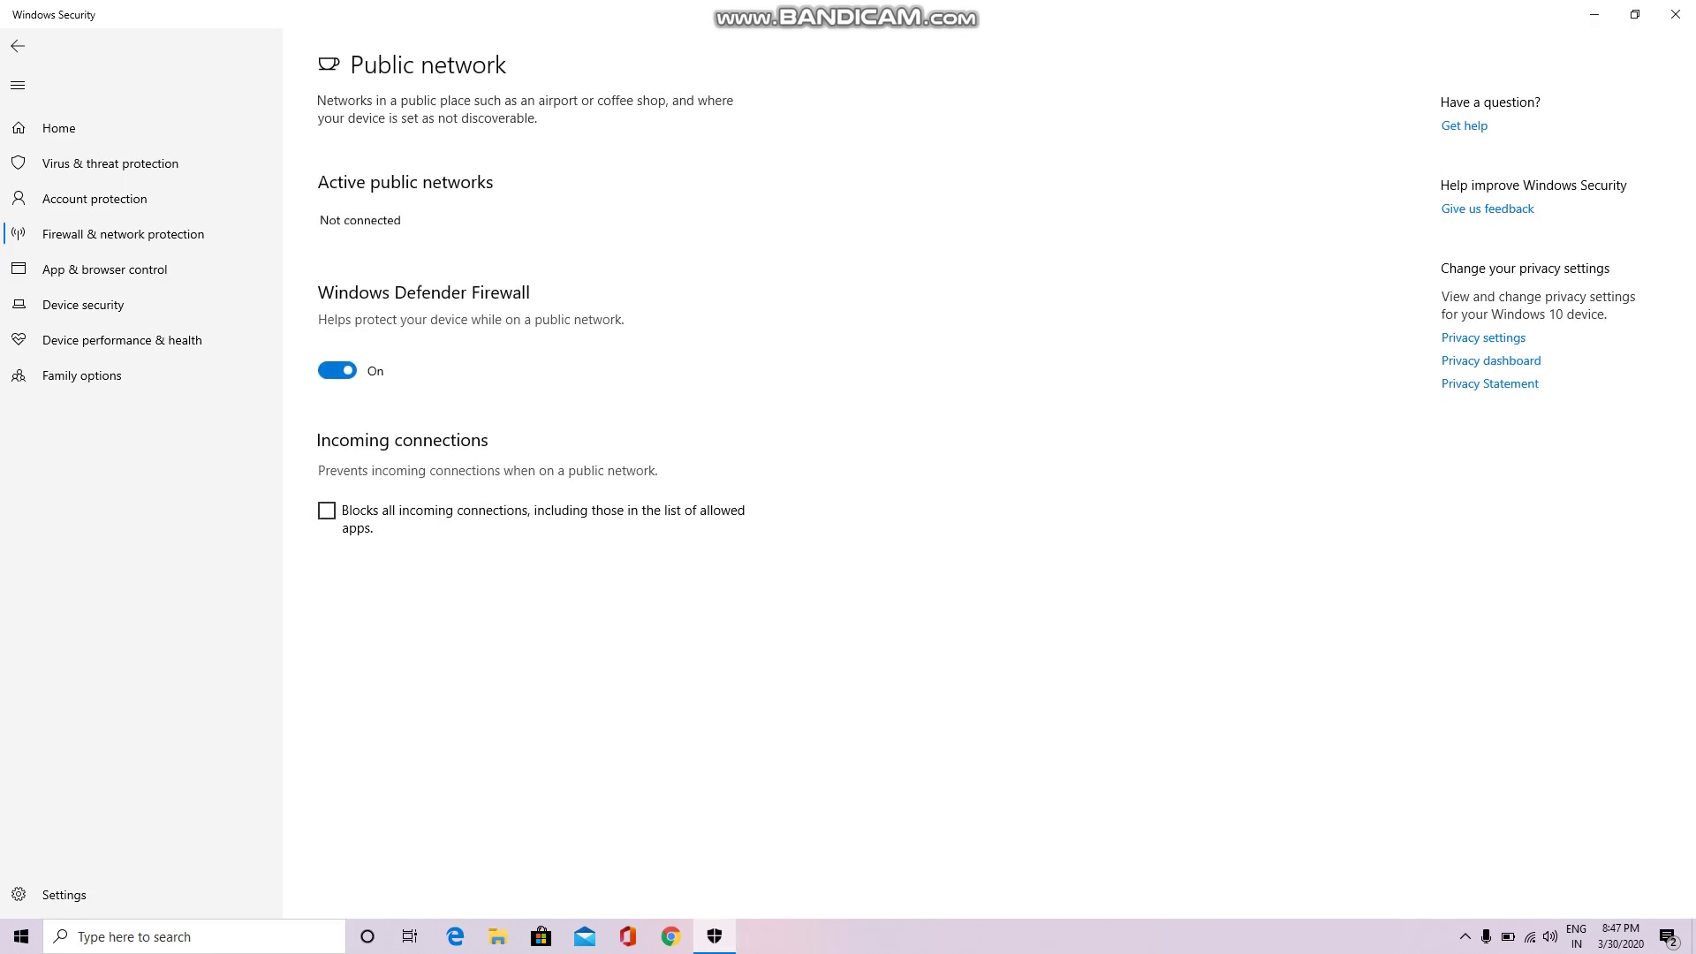
left_click(337, 370)
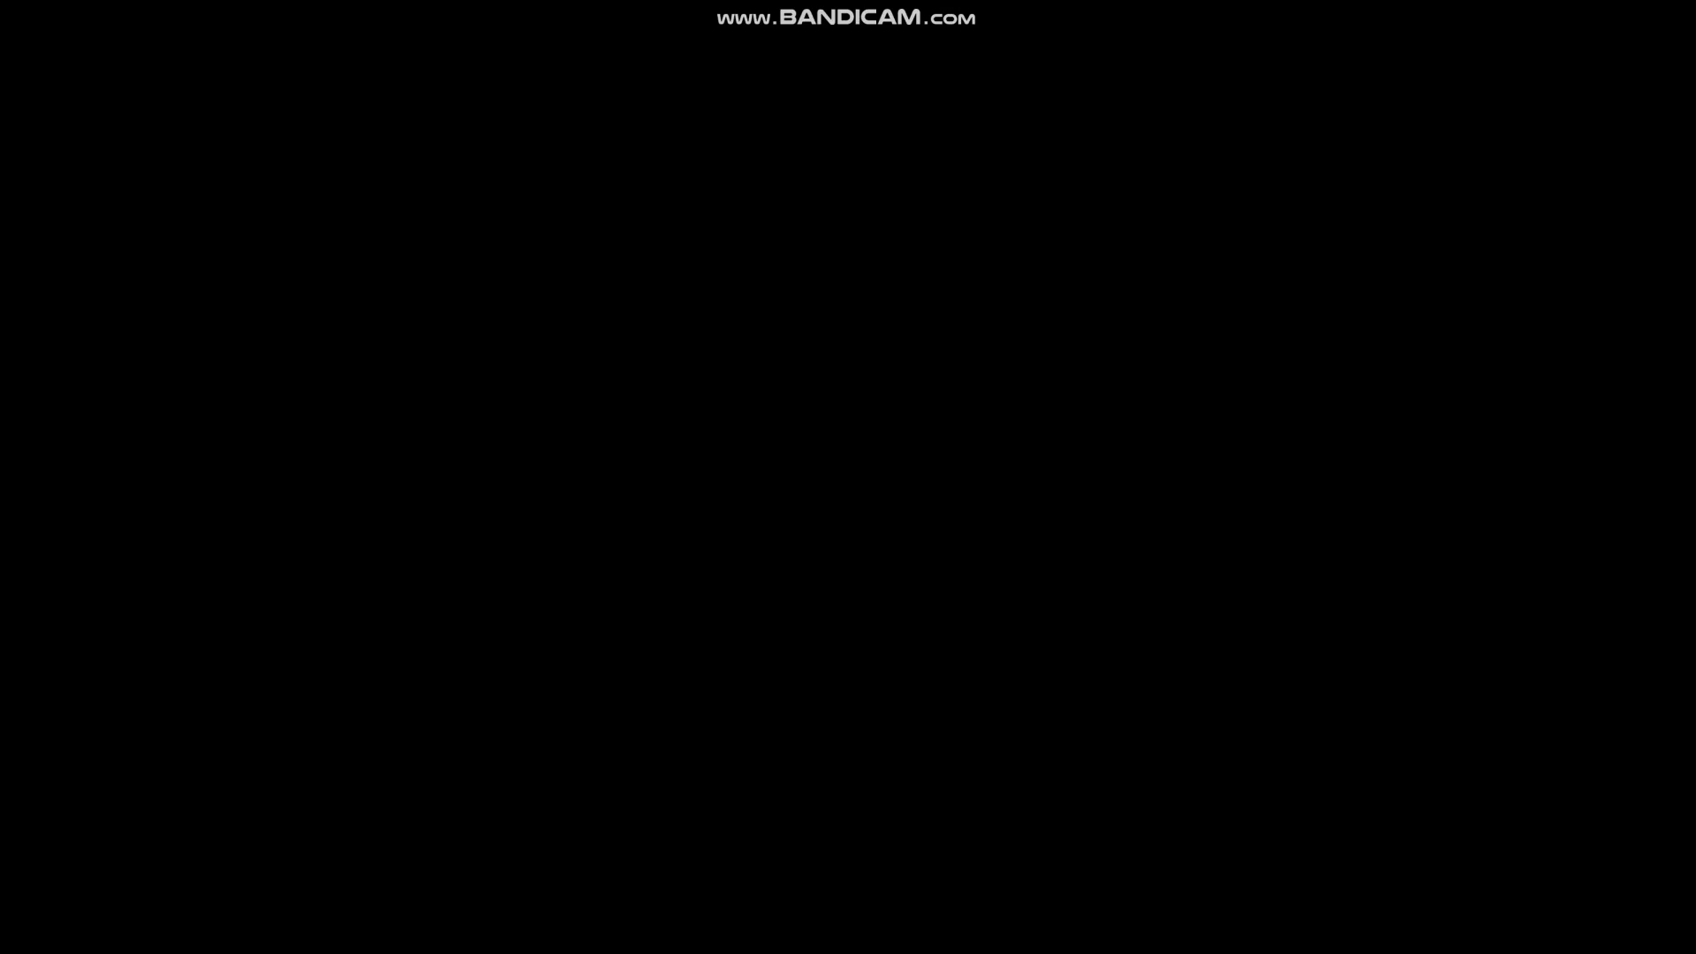
key("alt+y")
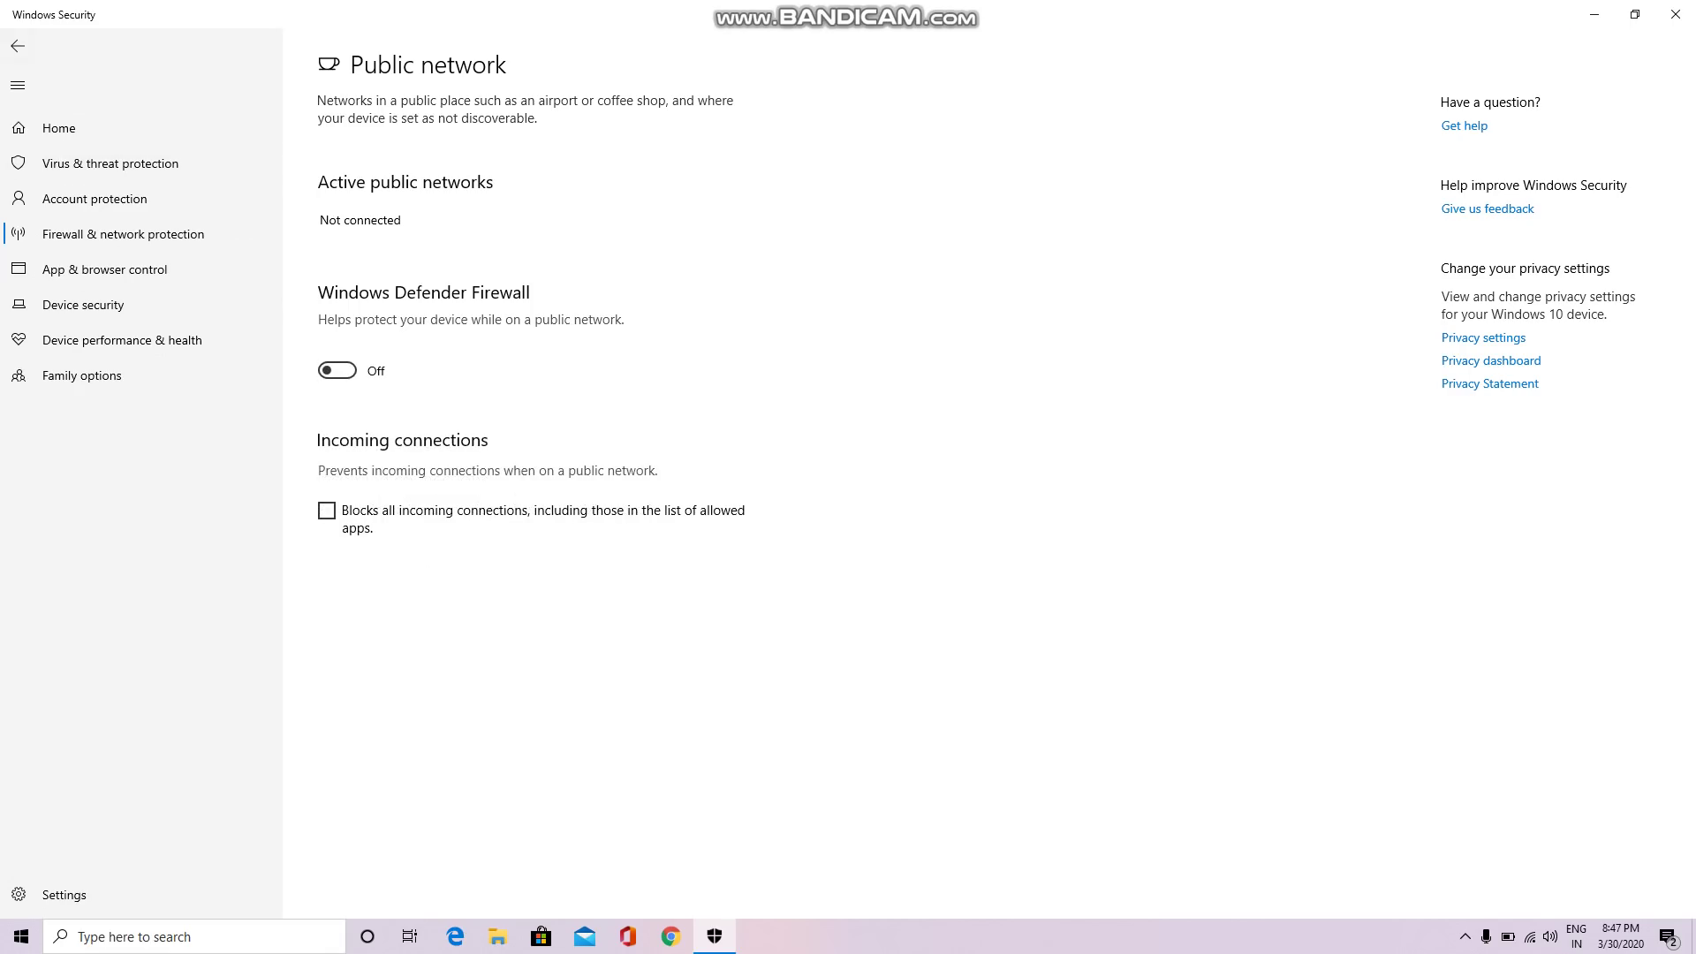
left_click(123, 234)
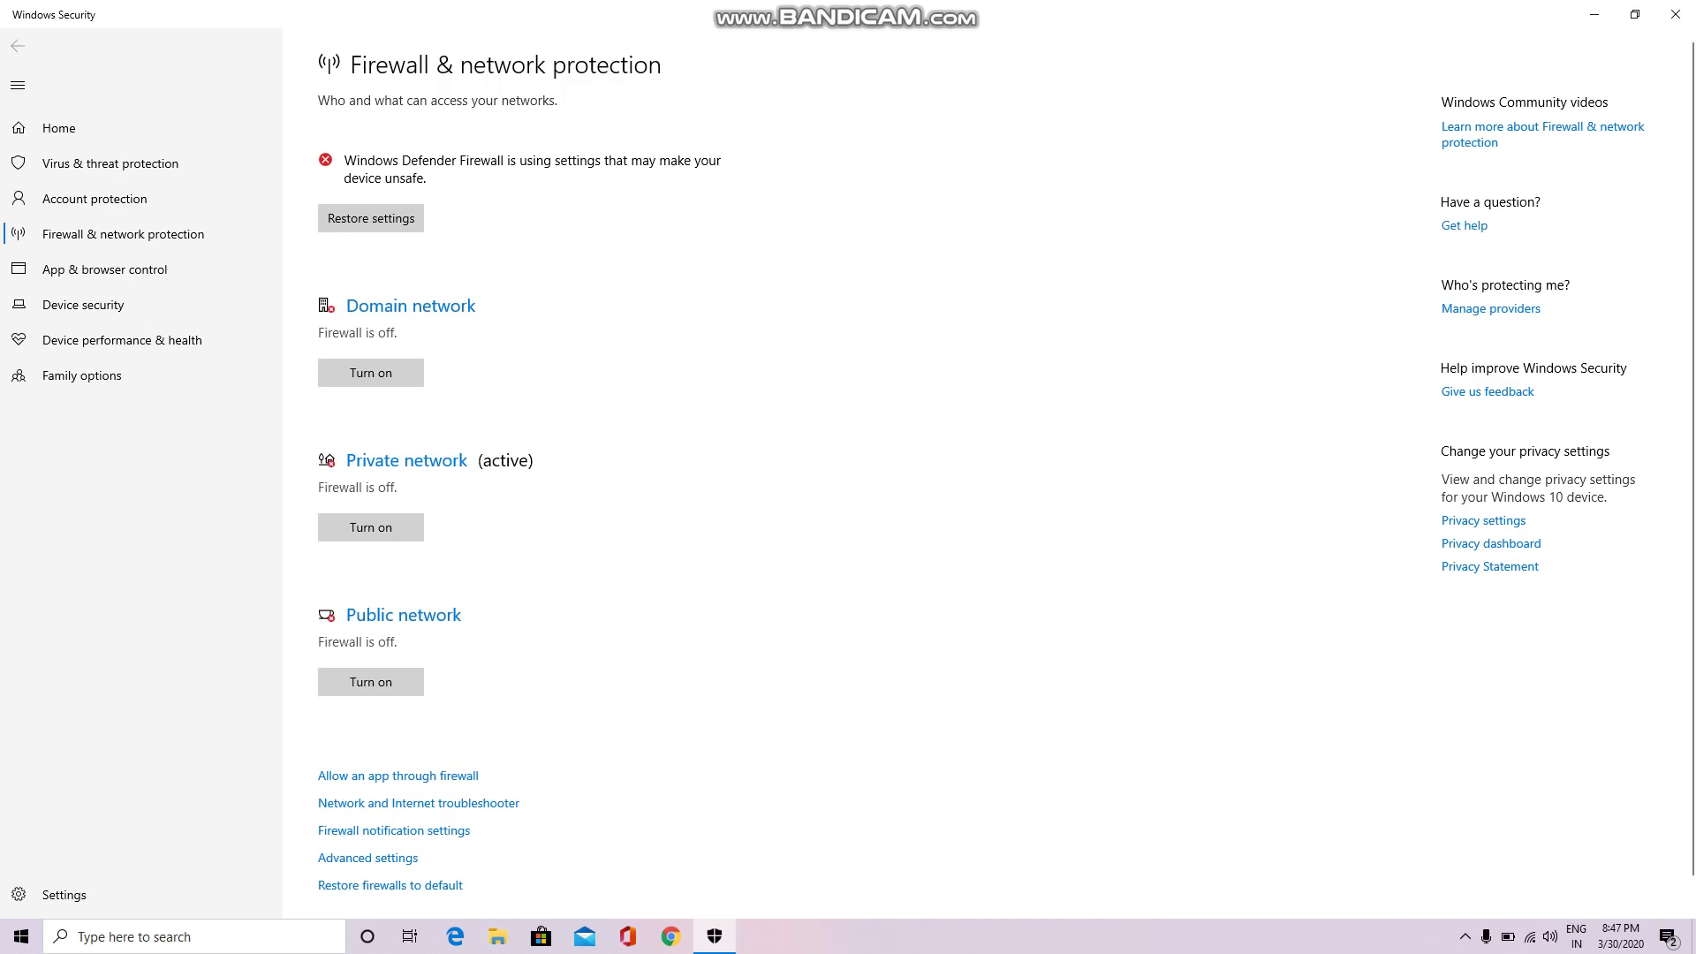
left_click(1594, 14)
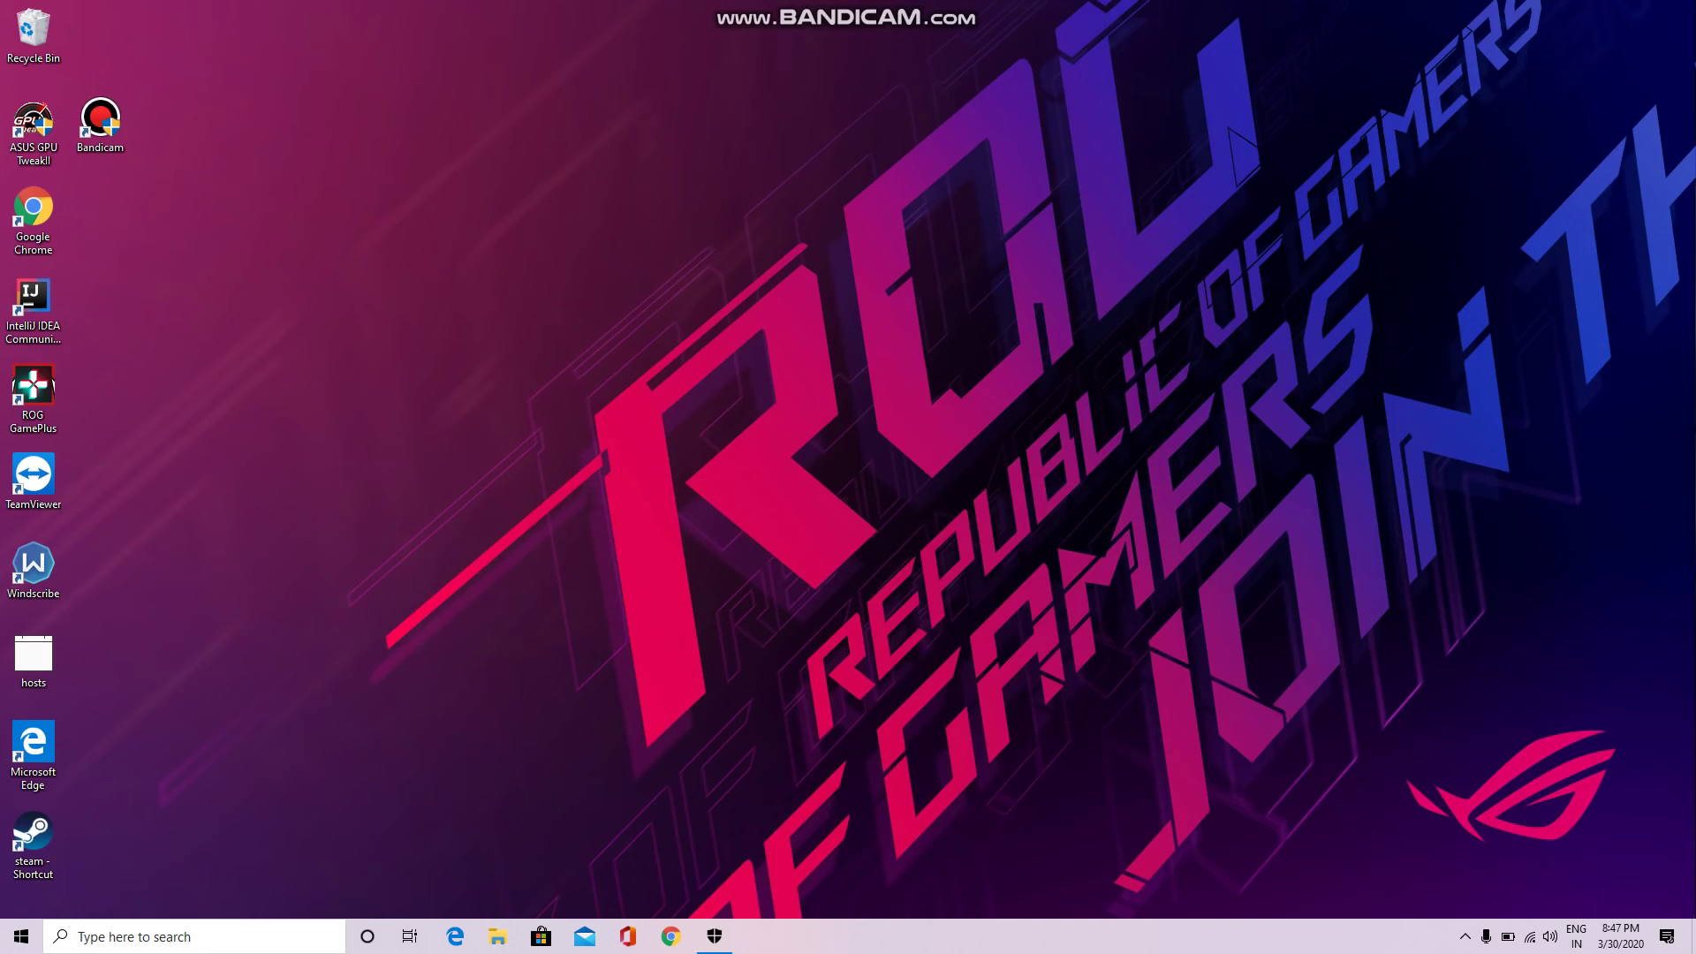
- Run Steam as administrator from its desktop shortcut
left_click(33, 844)
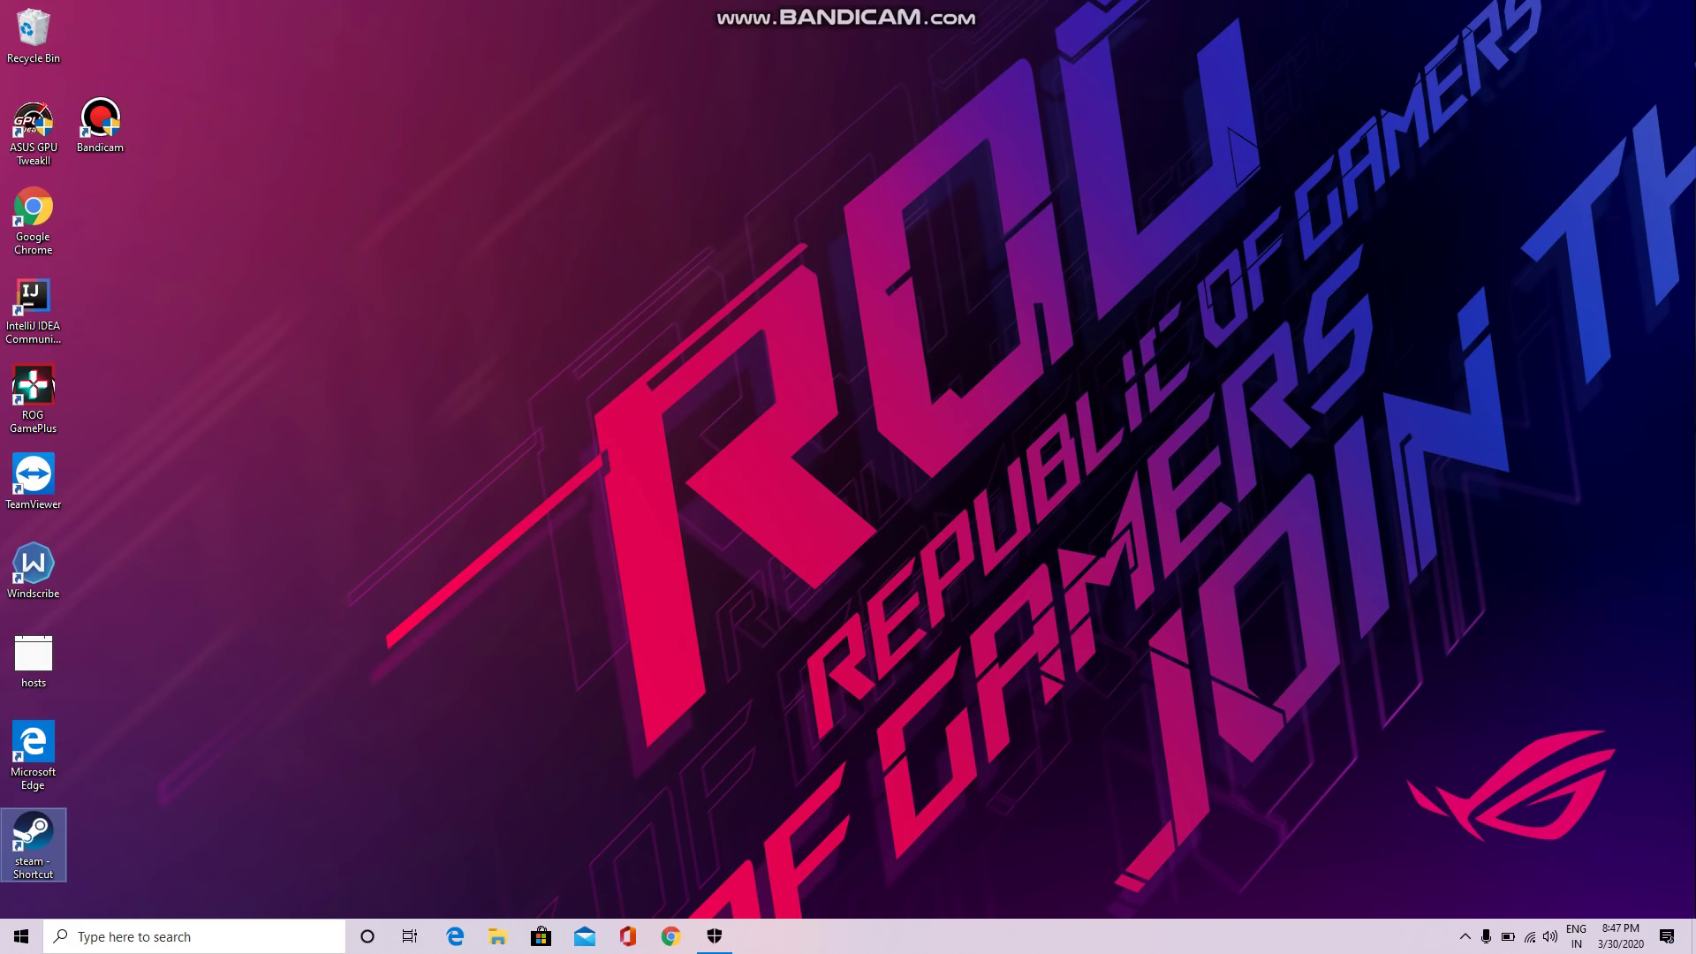
right_click(20, 842)
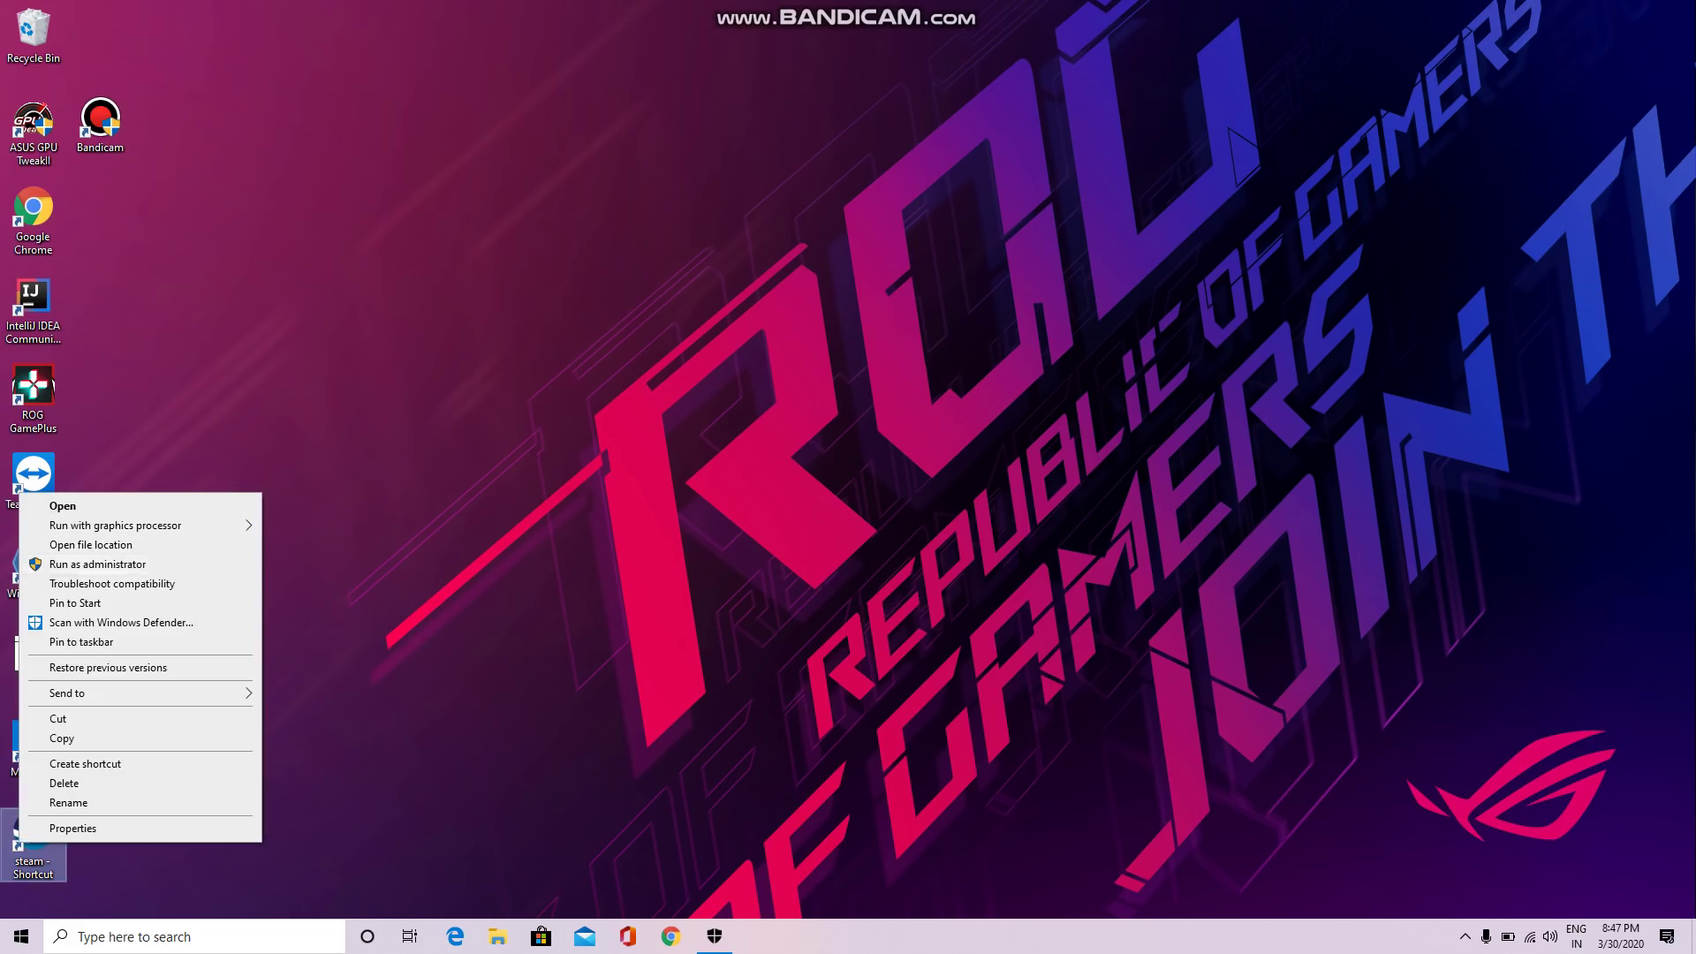
left_click(98, 563)
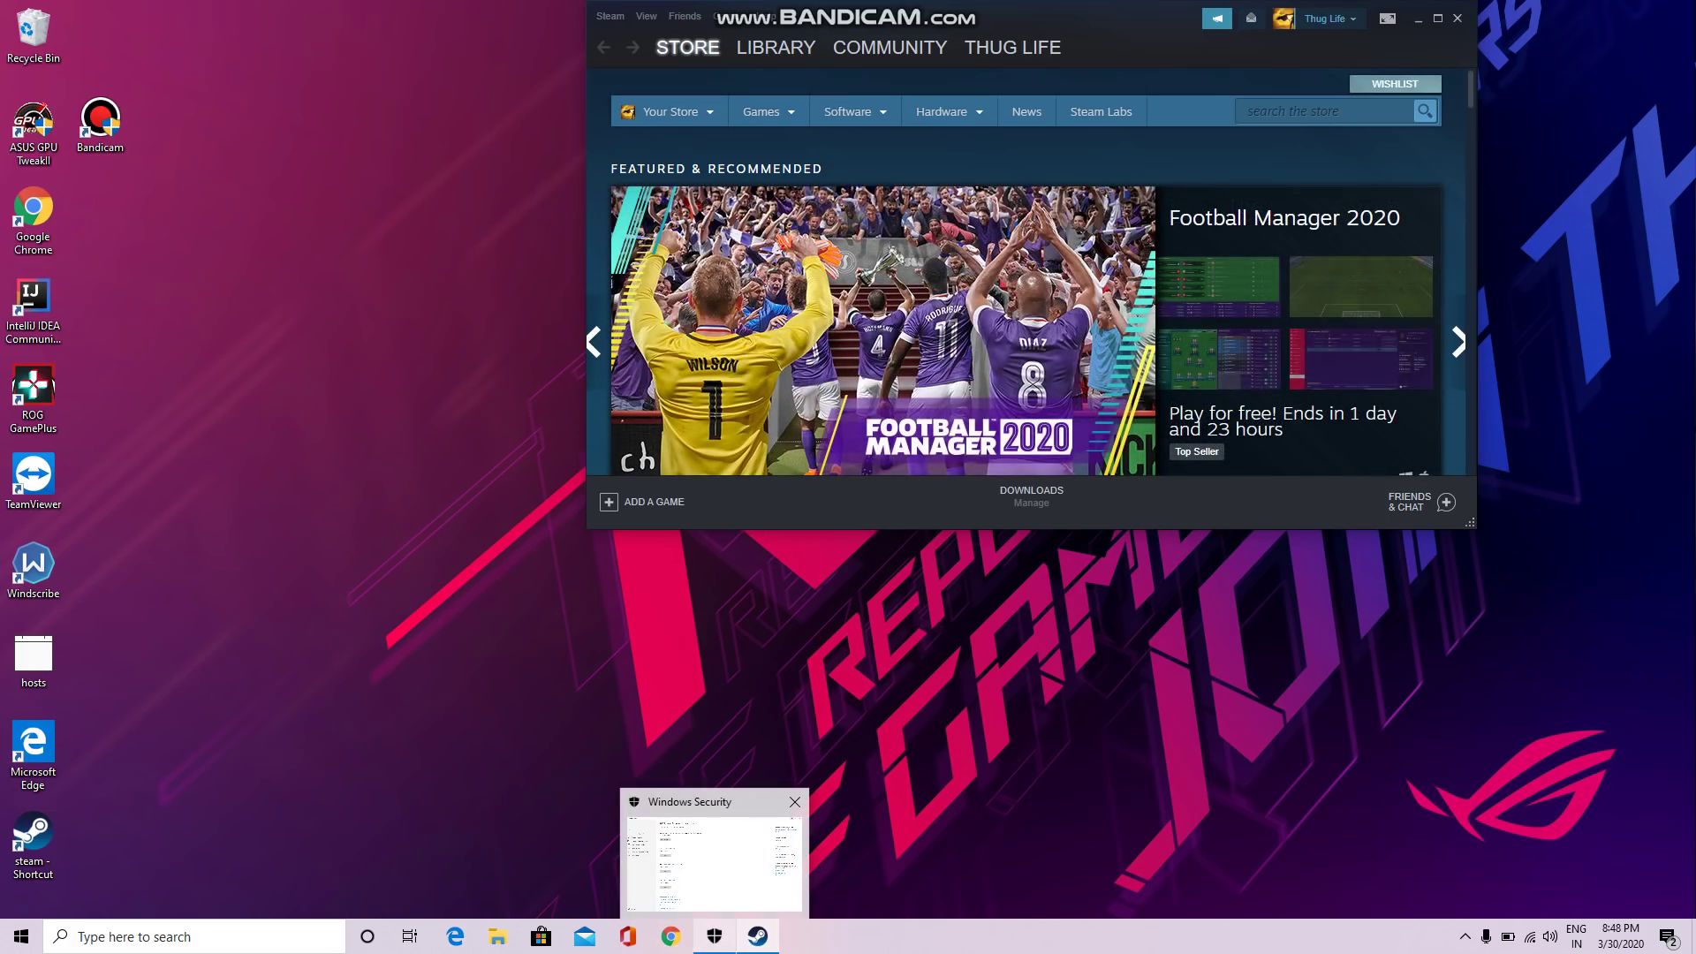
- Turn the firewall back on for the domain, private and public networks in Windows Security and close it
left_click(715, 936)
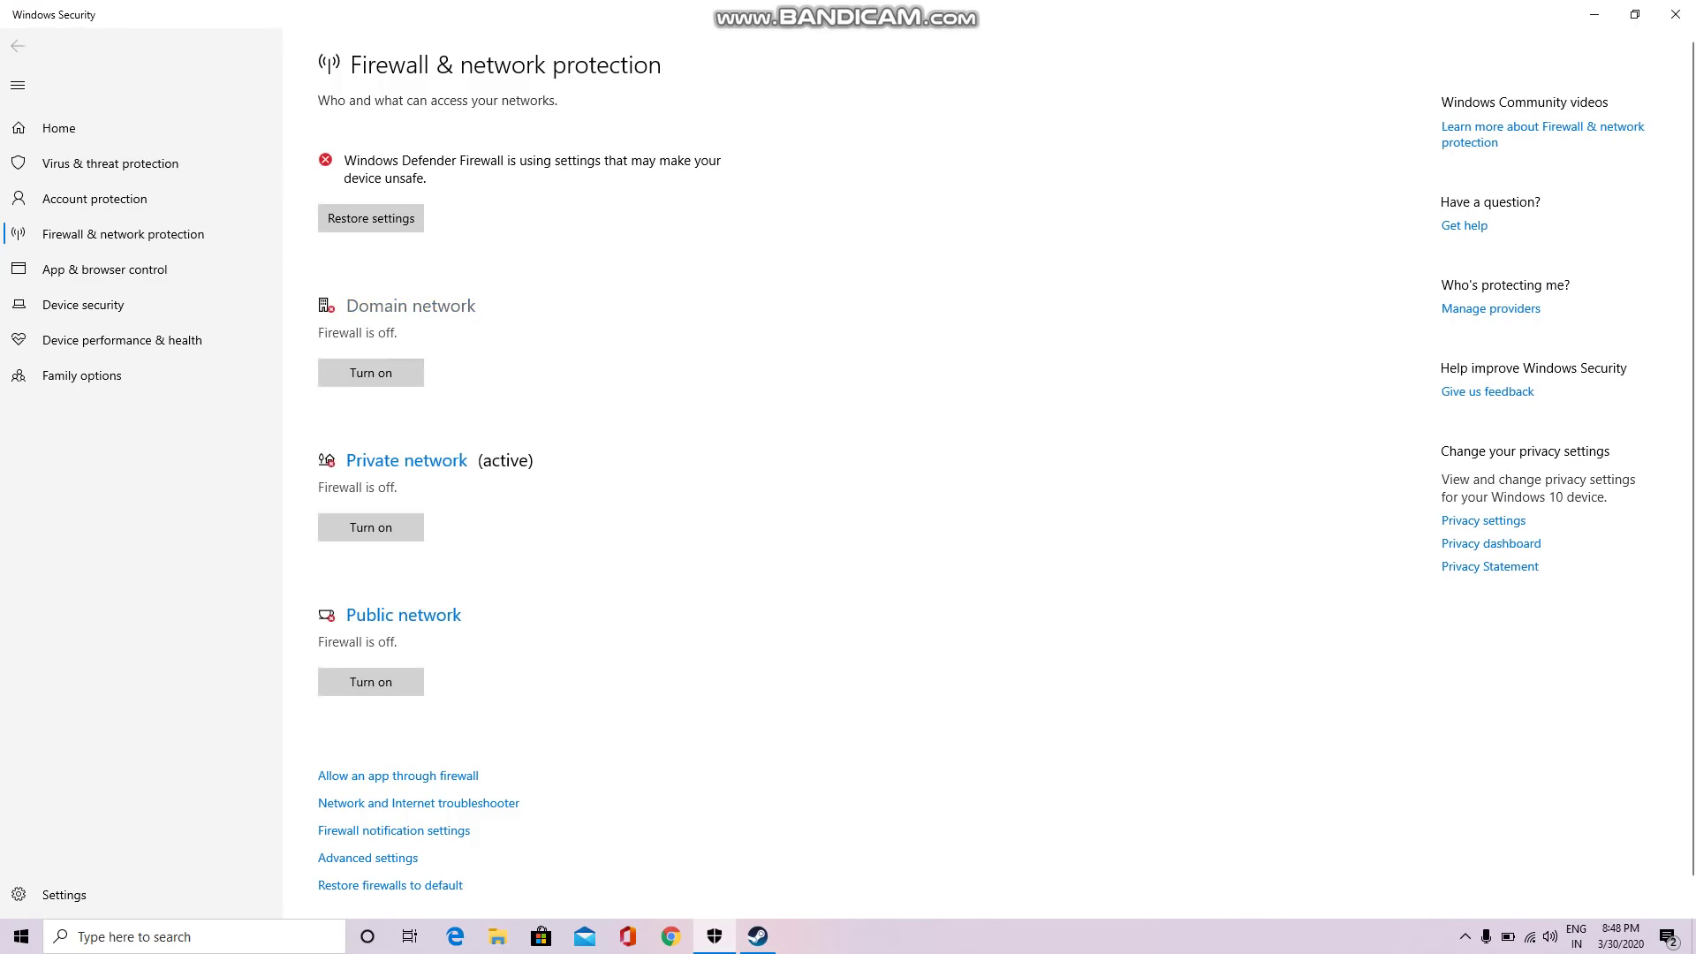
left_click(371, 373)
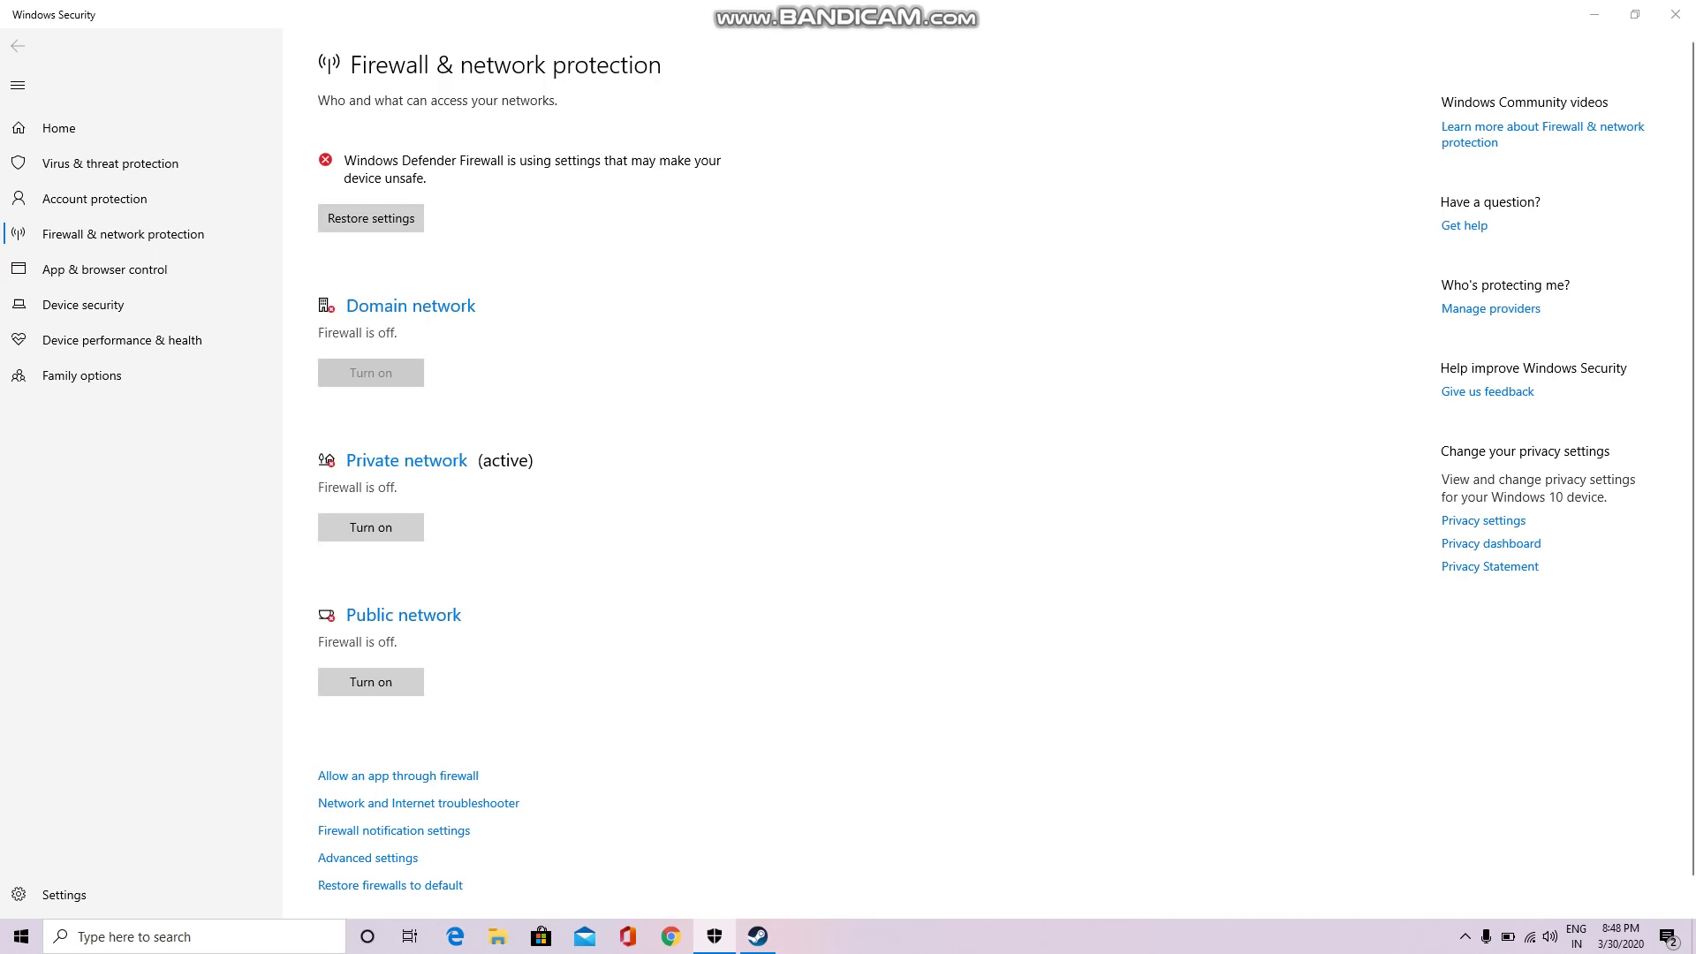
left_click(371, 528)
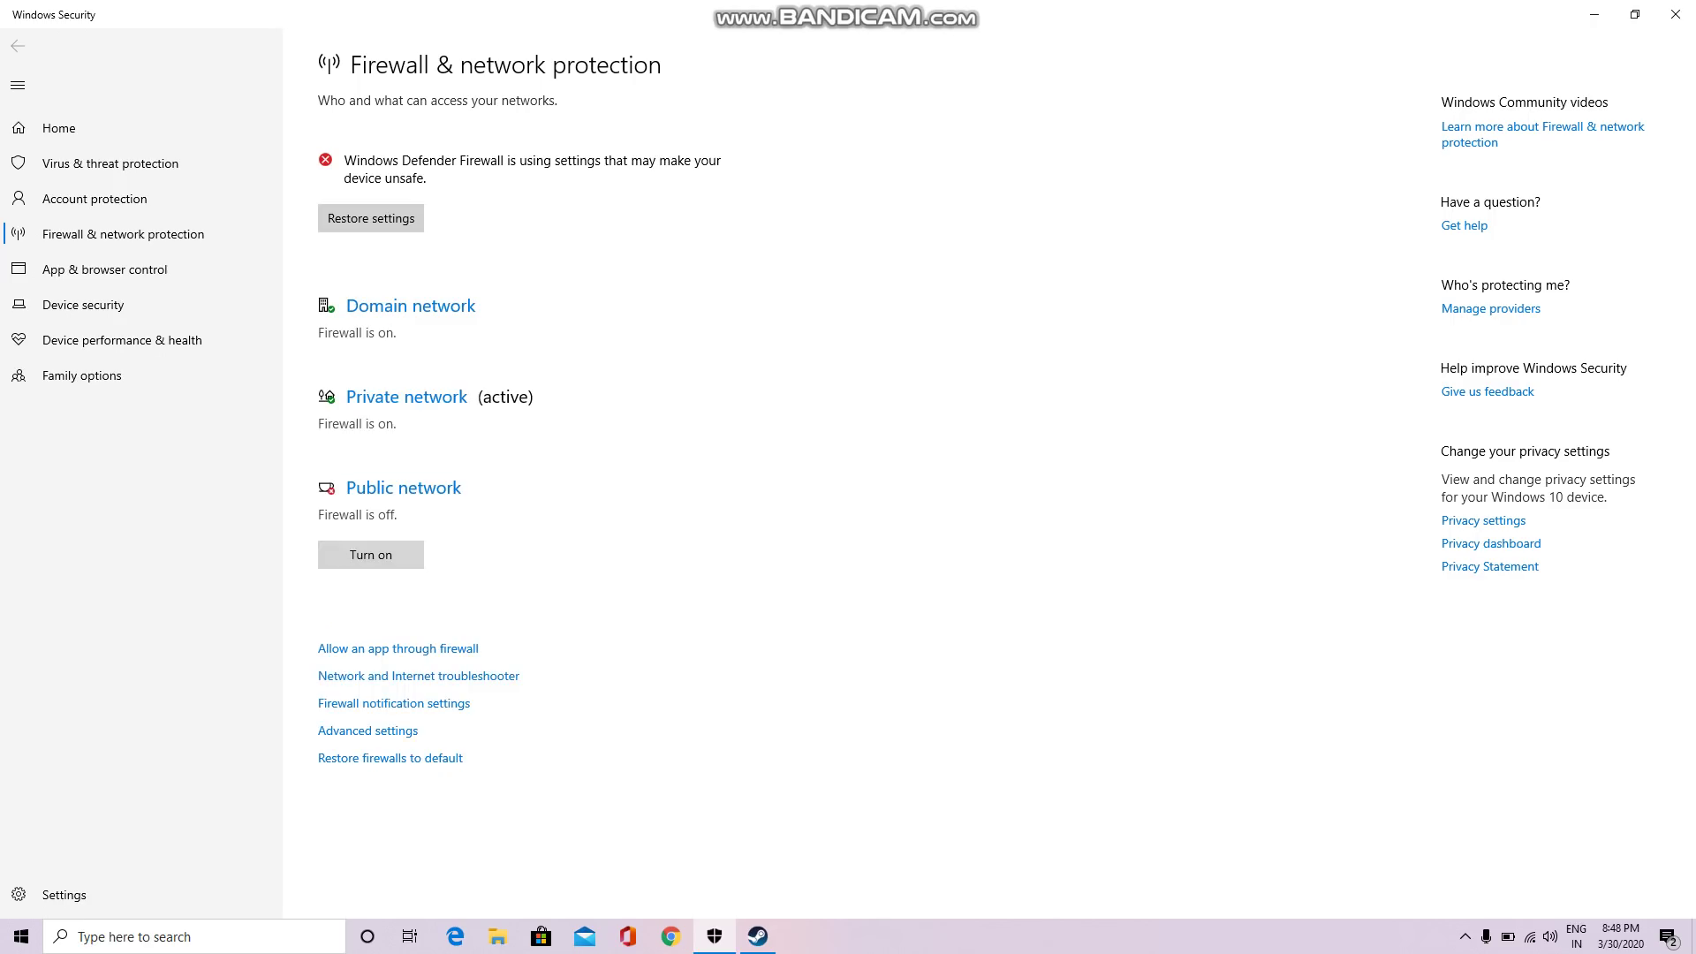
left_click(370, 555)
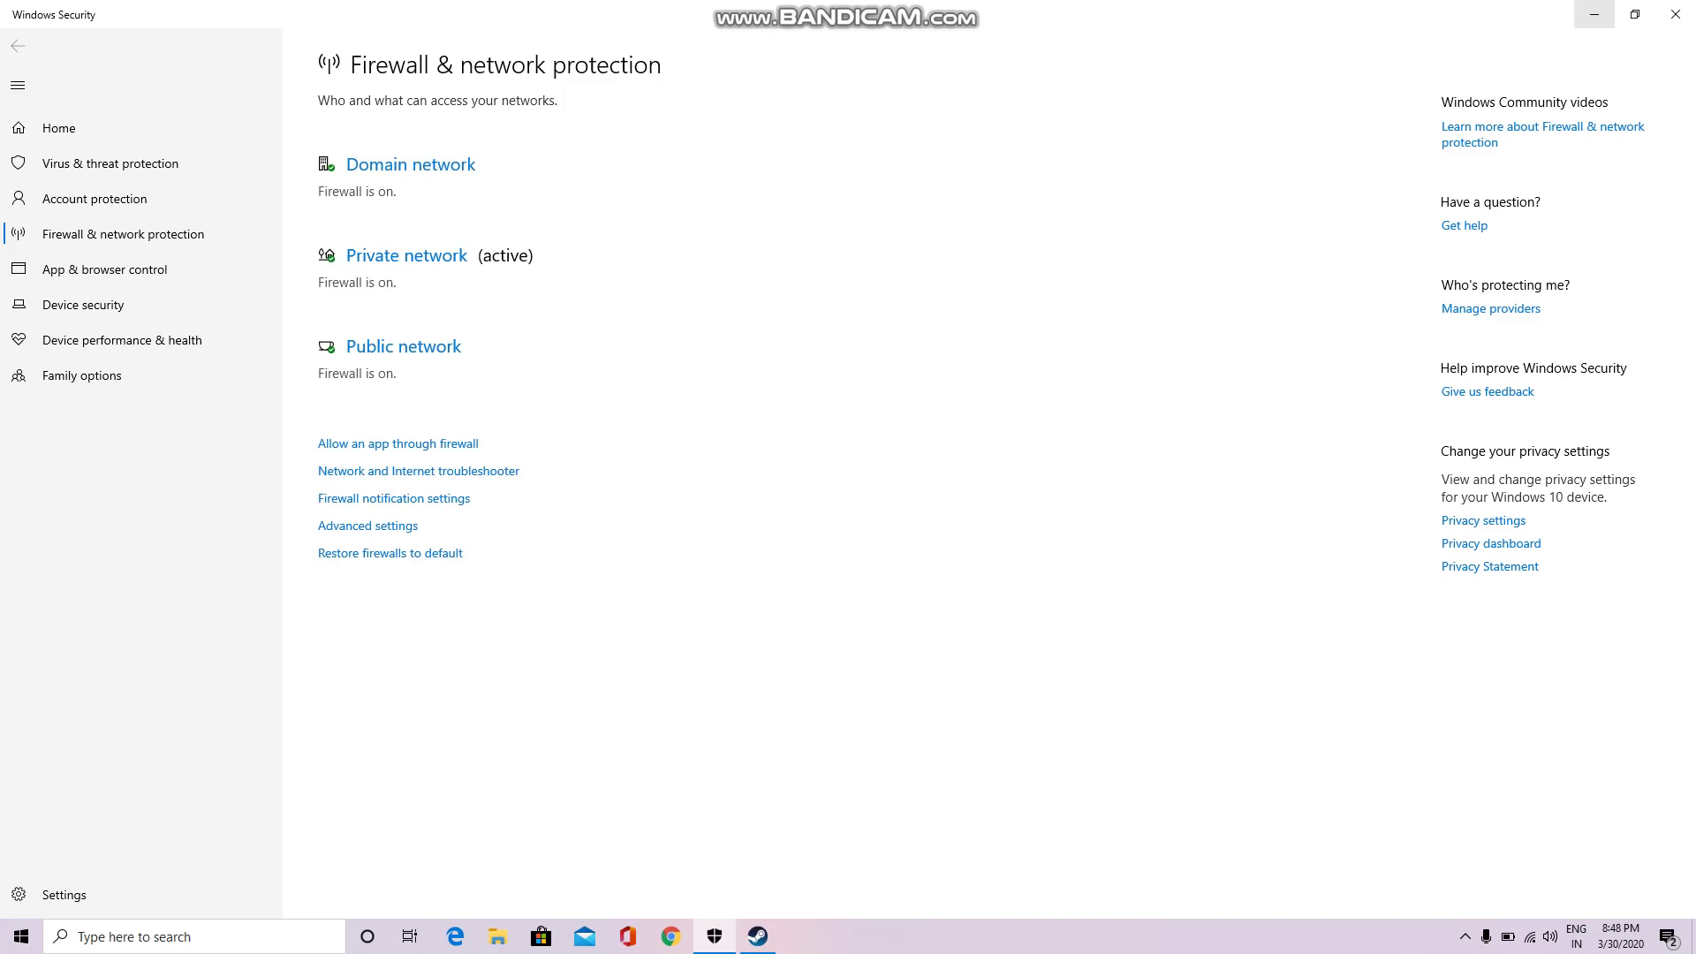
left_click(1675, 14)
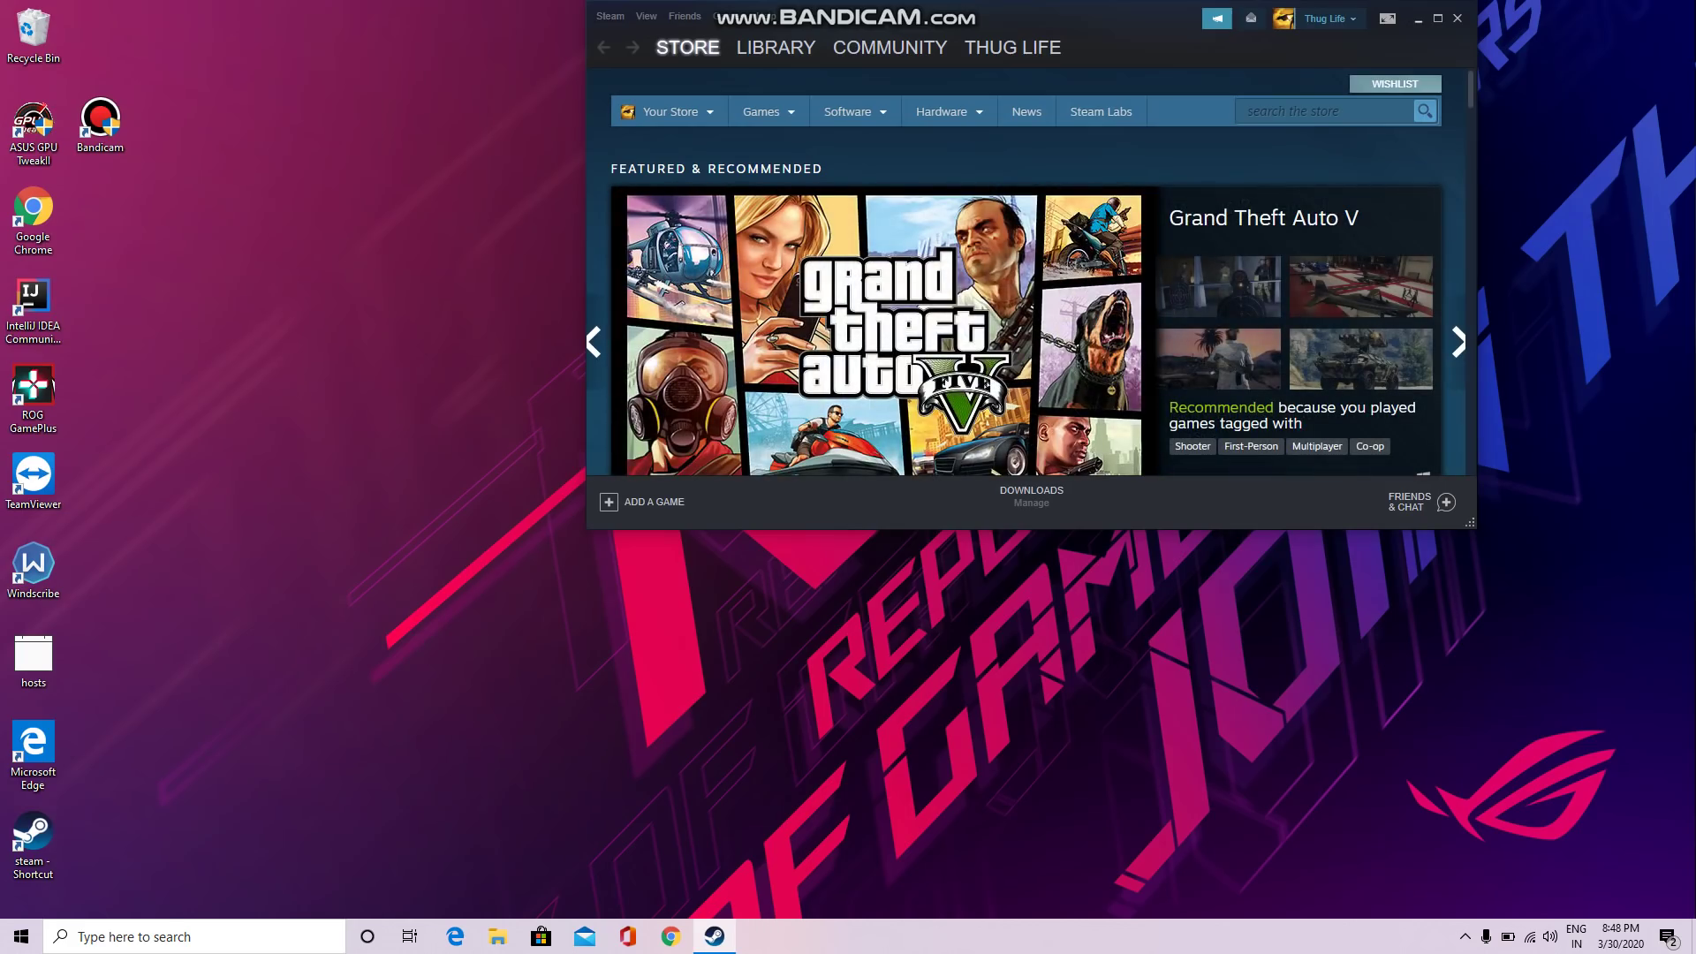
- Open the Steam installation folder through the file location in the desktop shortcut's properties
key("super+d")
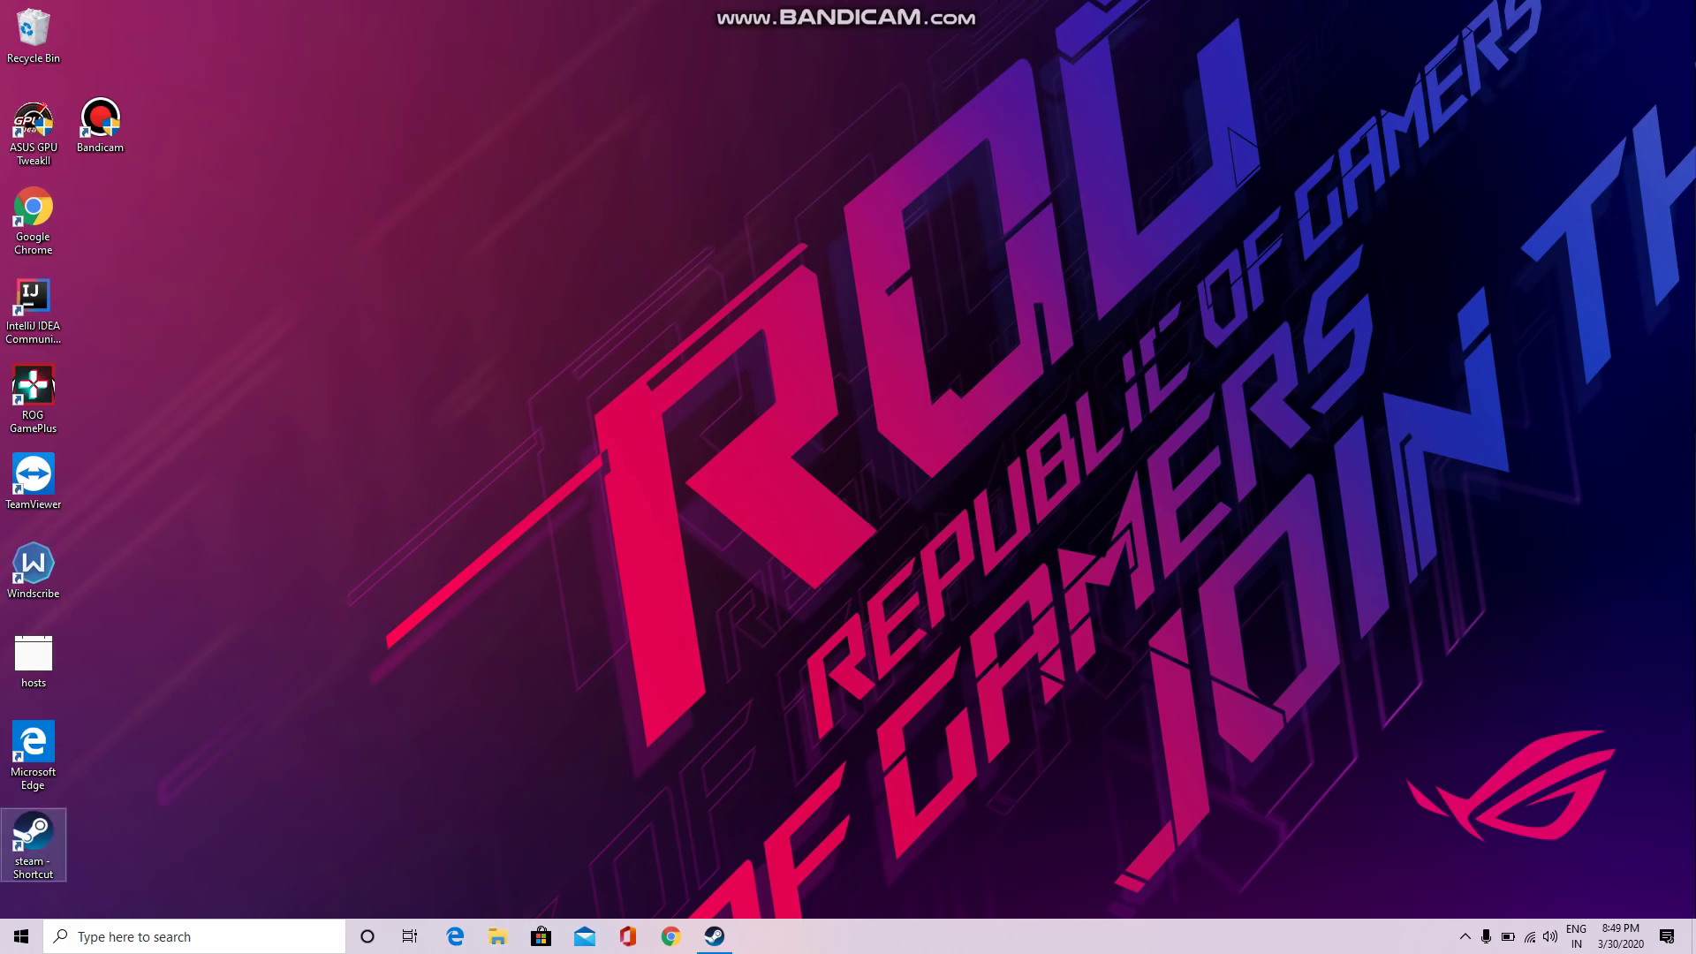
left_click(32, 834)
right_click(42, 842)
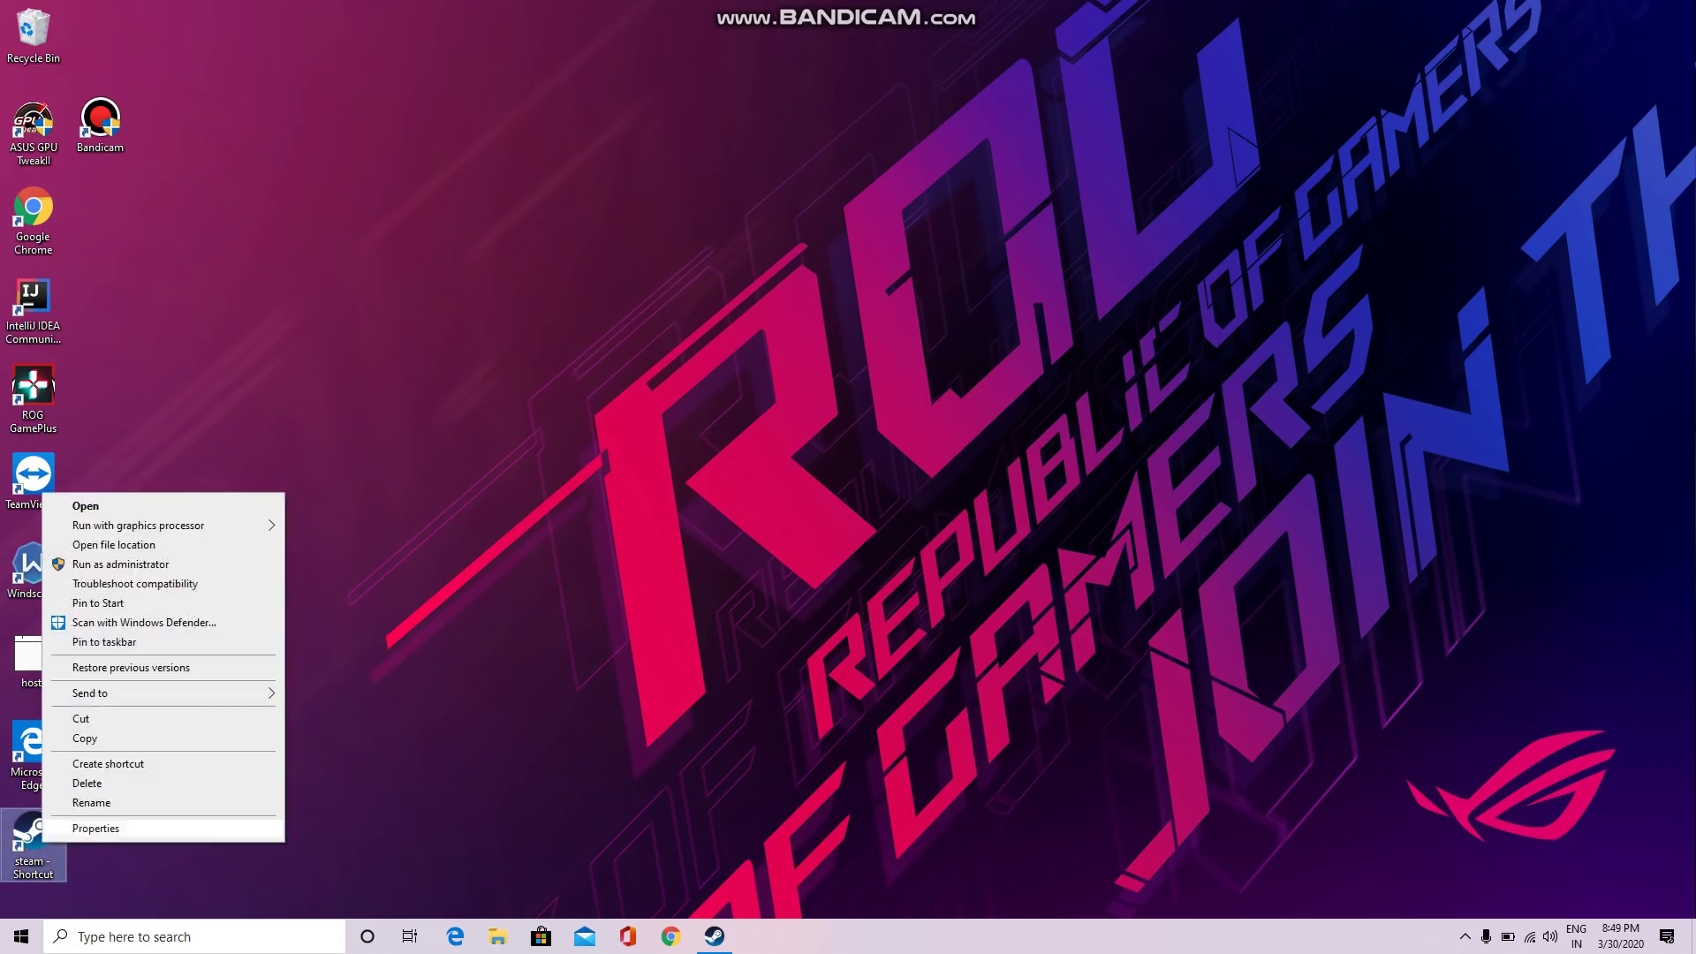
left_click(95, 828)
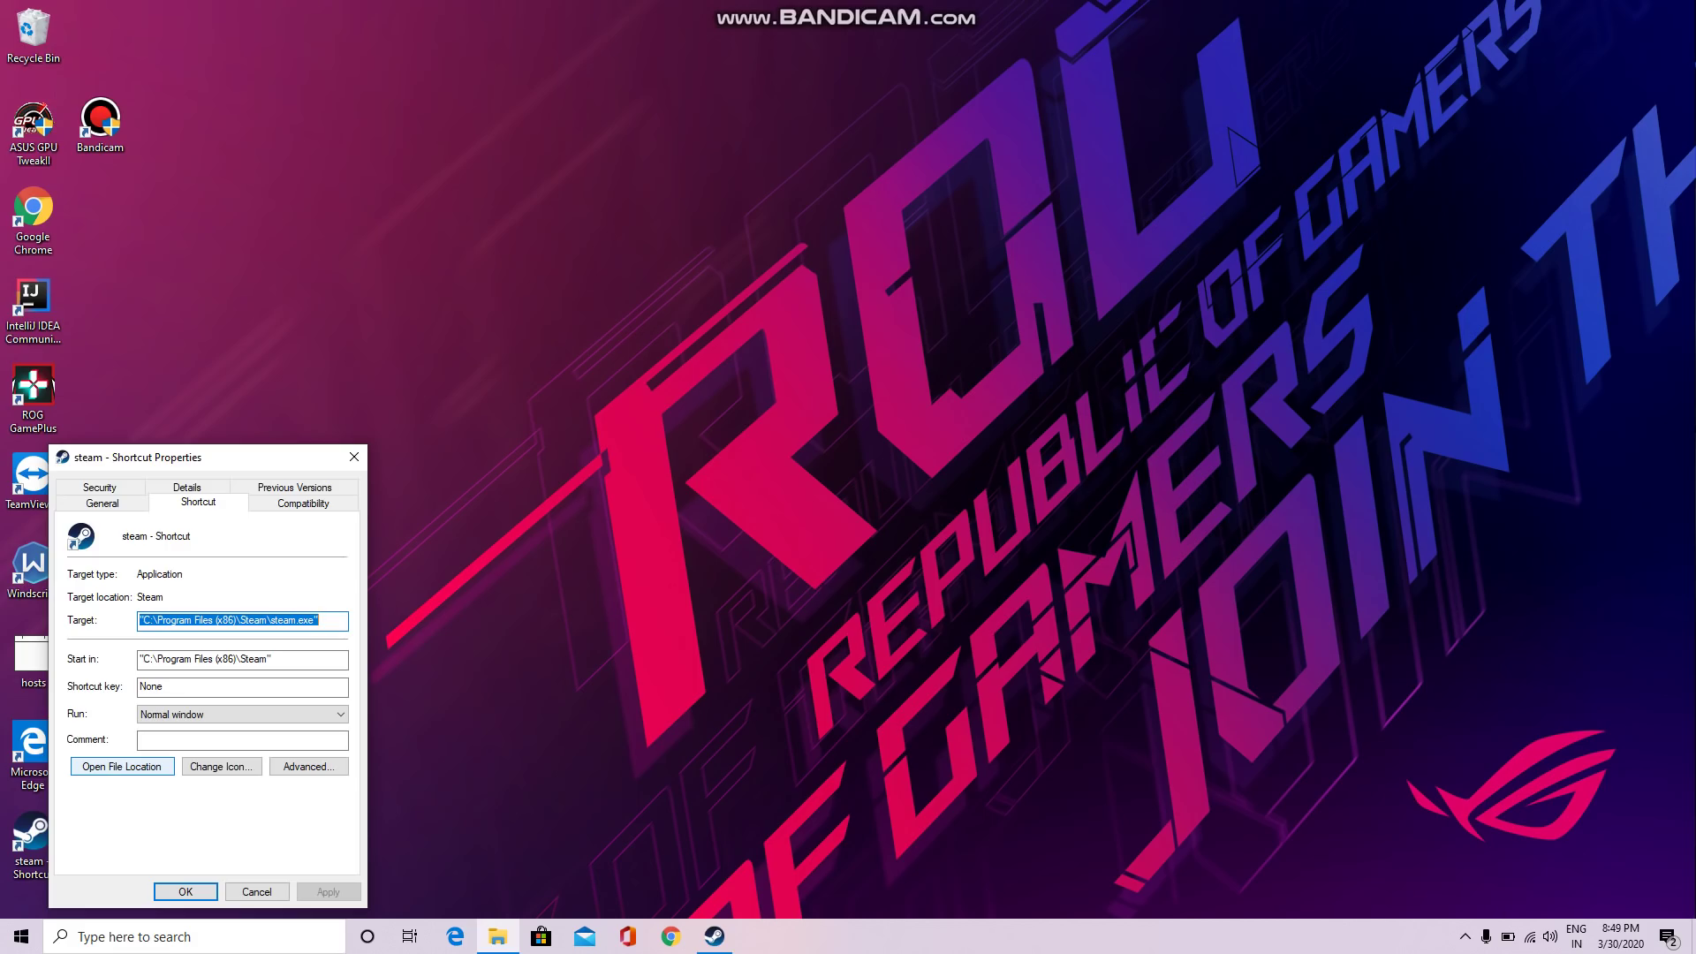
left_click(122, 765)
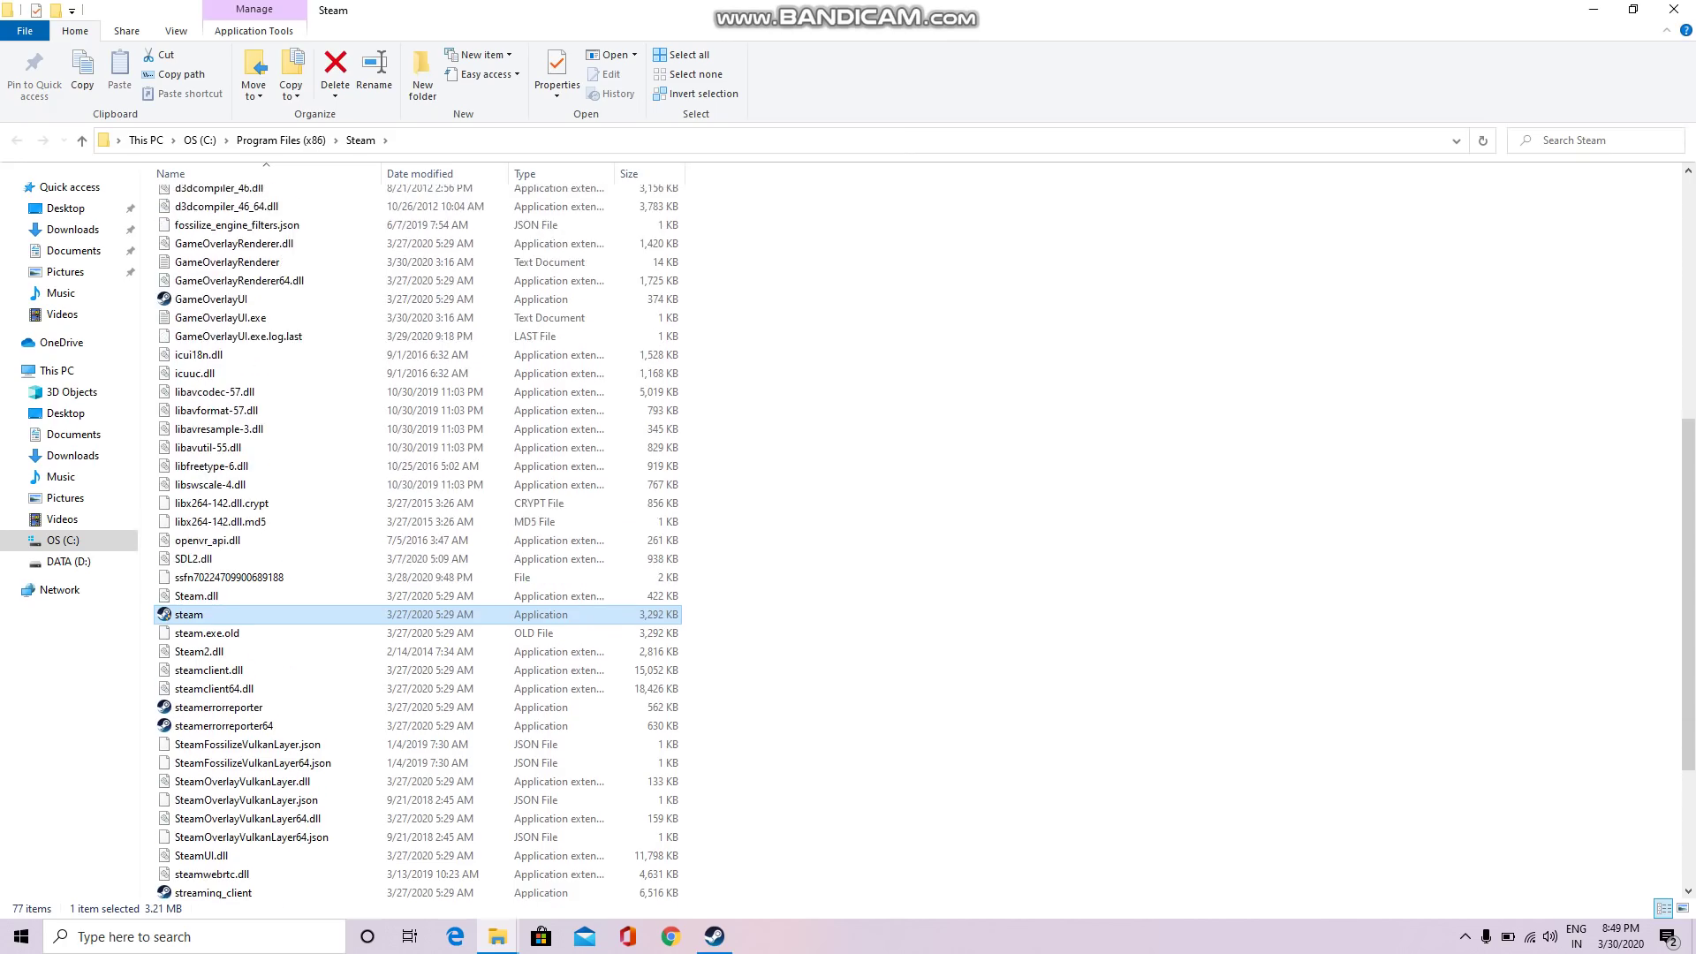
scroll(419, 574, "up", 4)
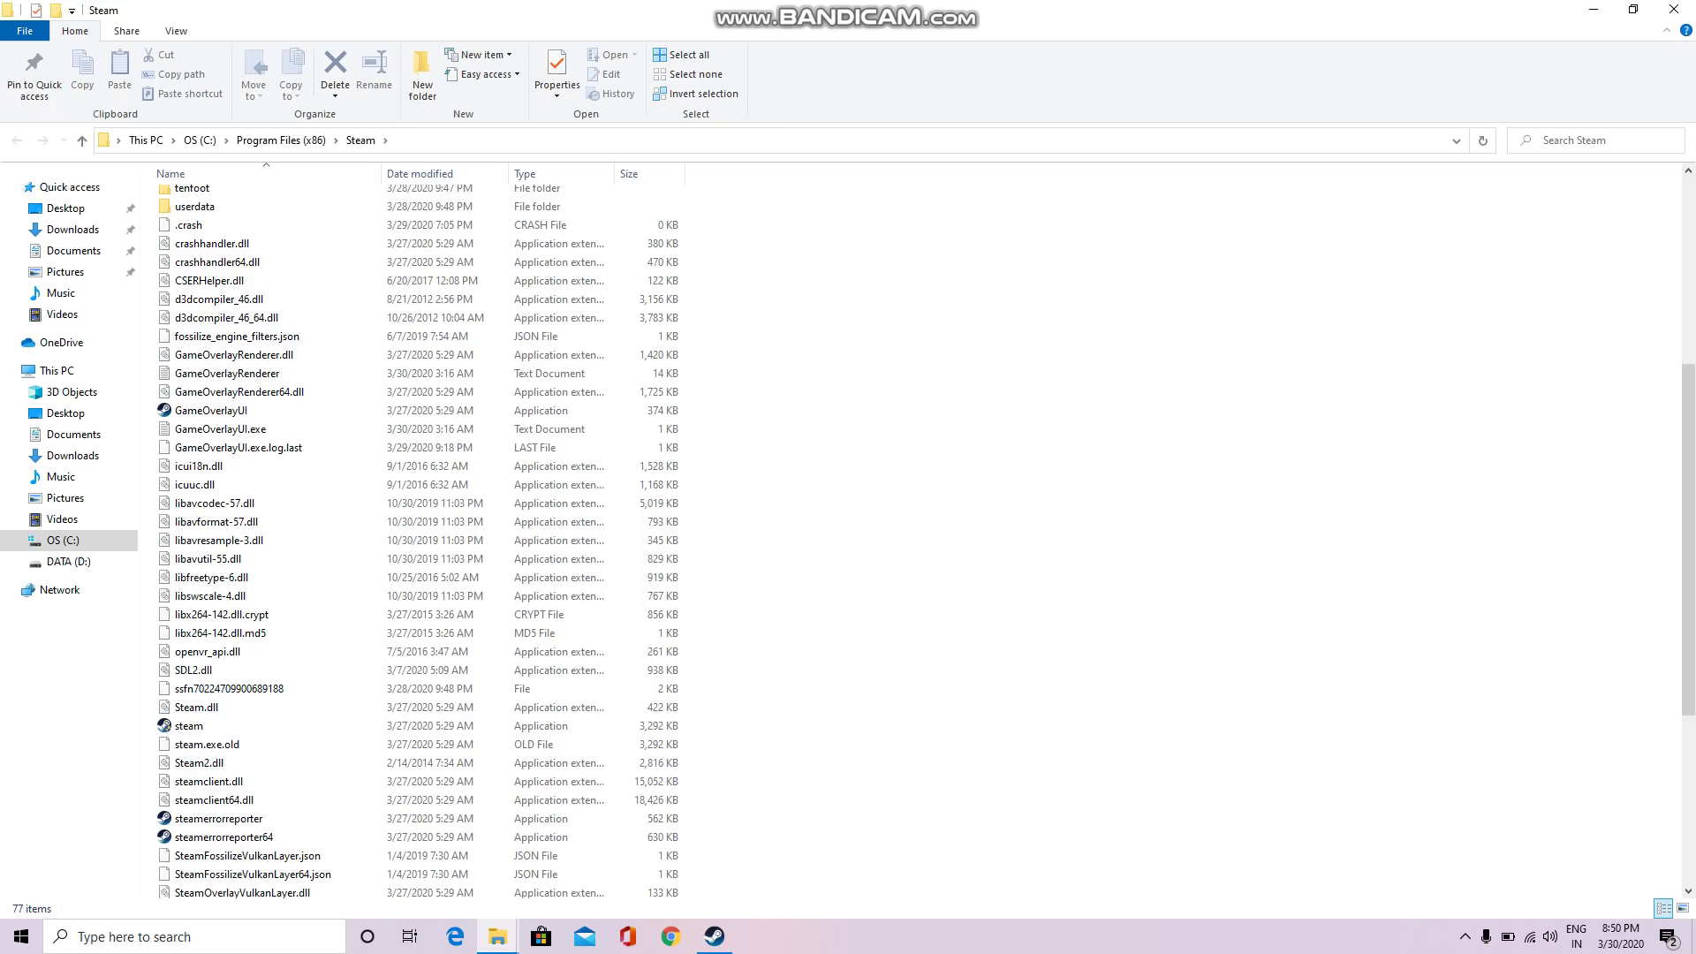
left_click_drag(703, 732, 703, 649)
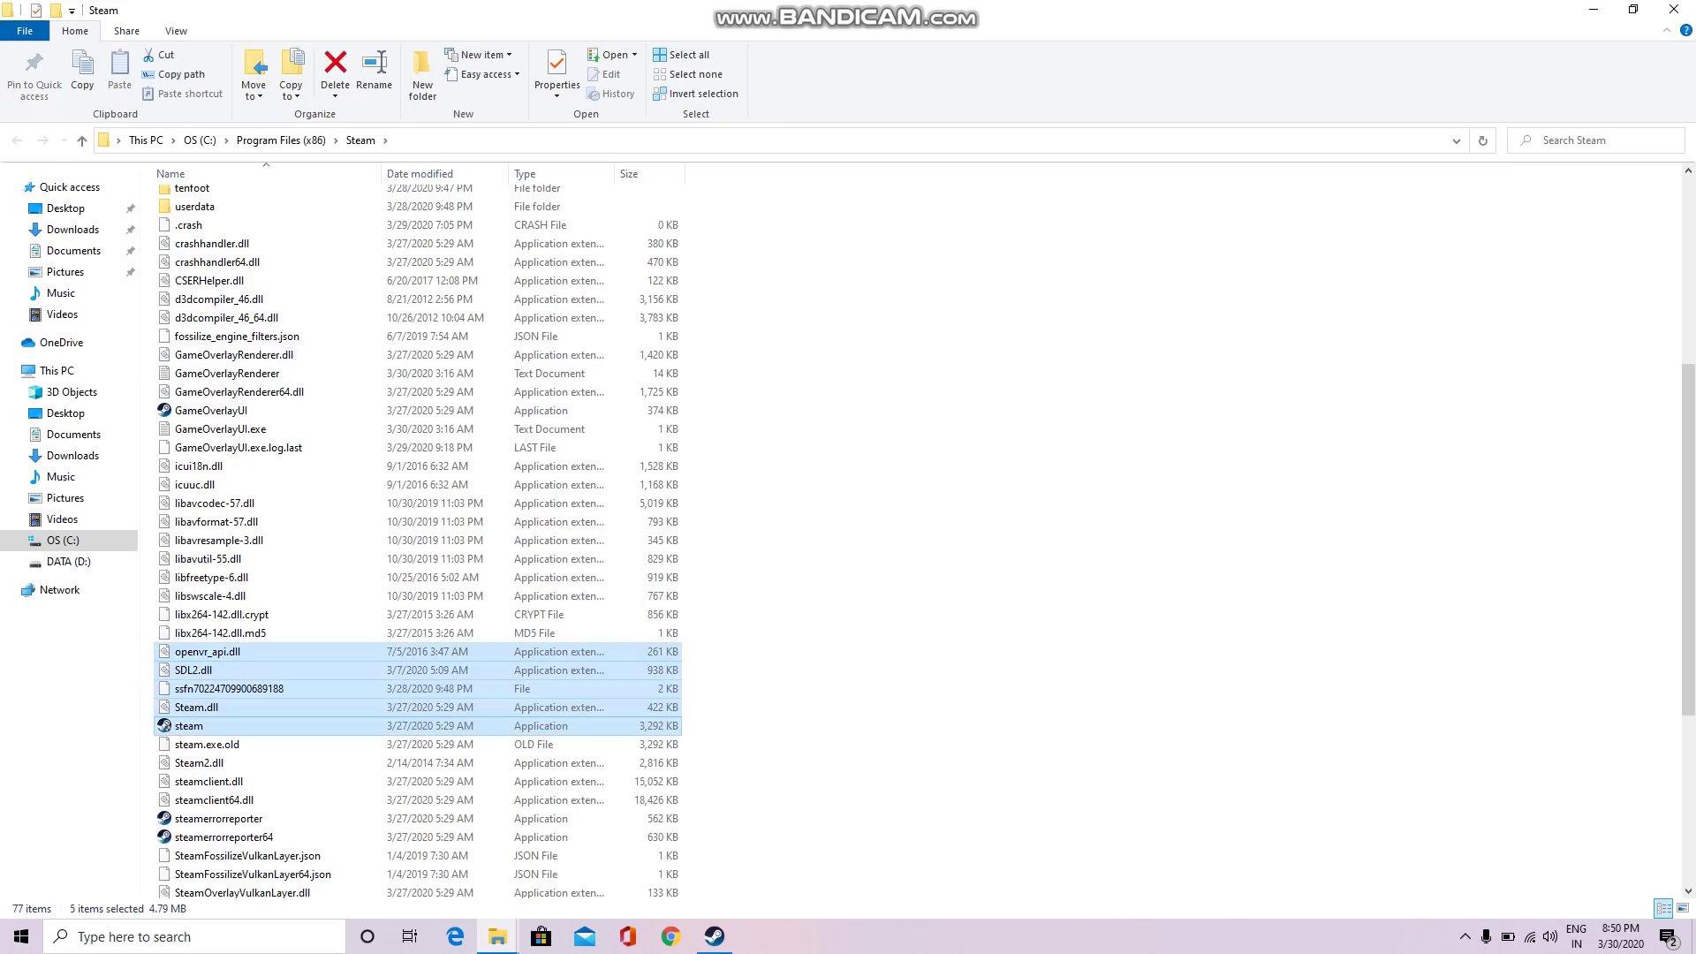
left_click(703, 649)
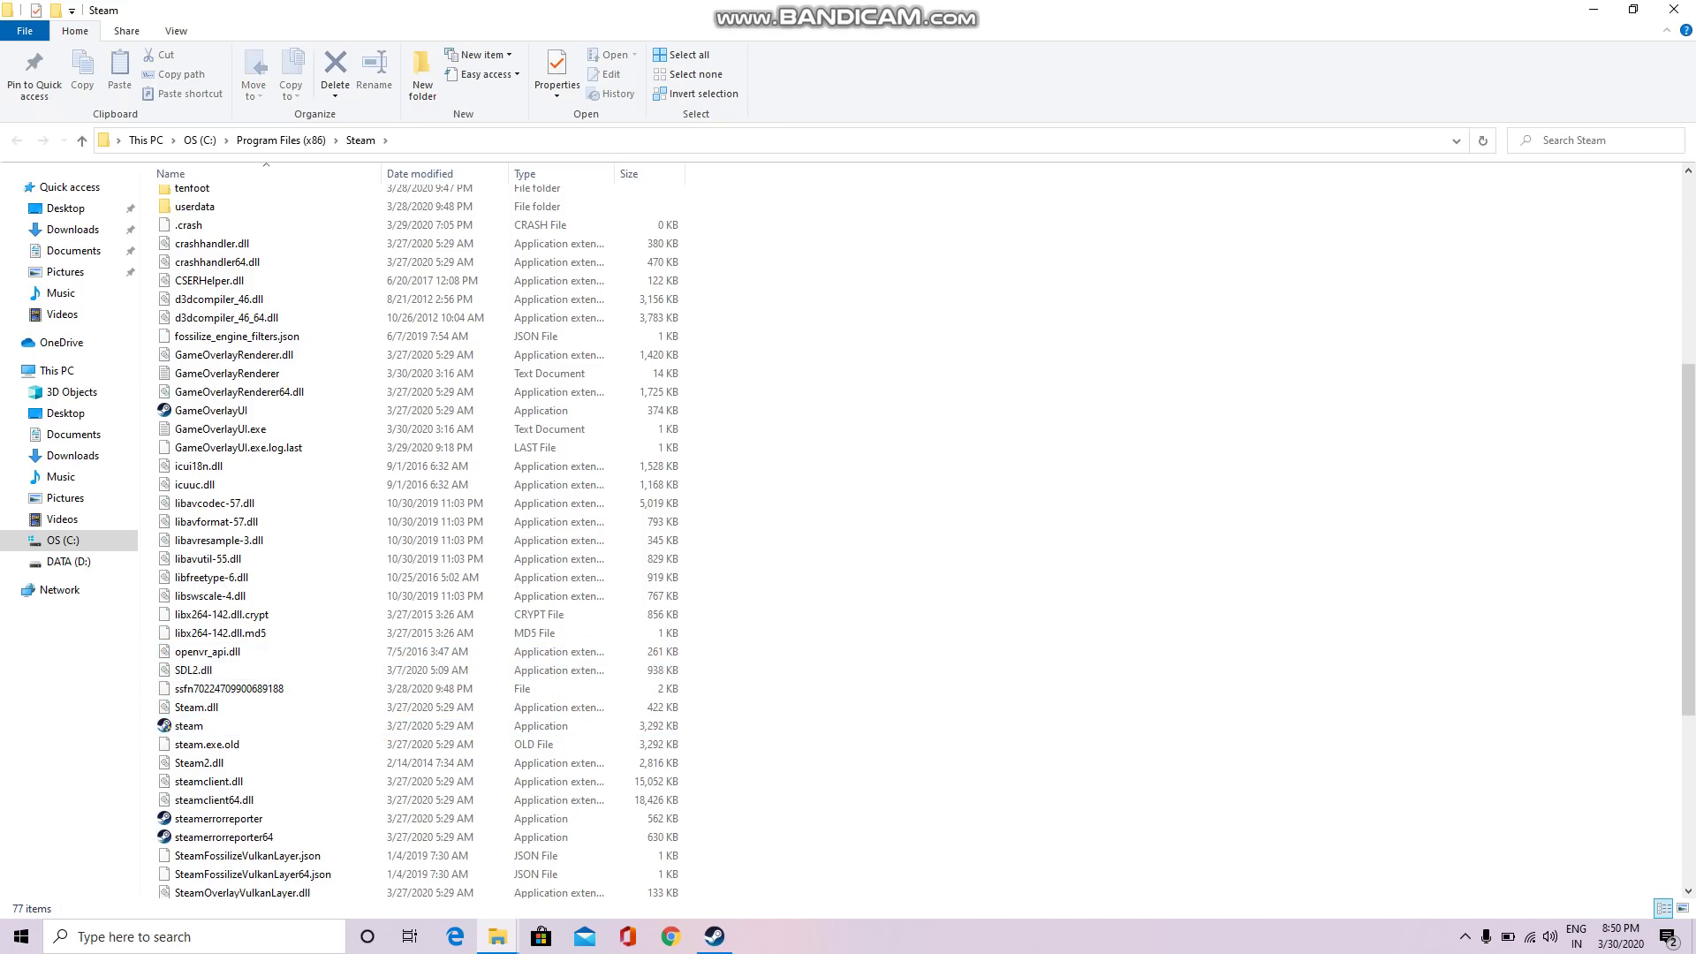
left_click_drag(686, 707, 247, 547)
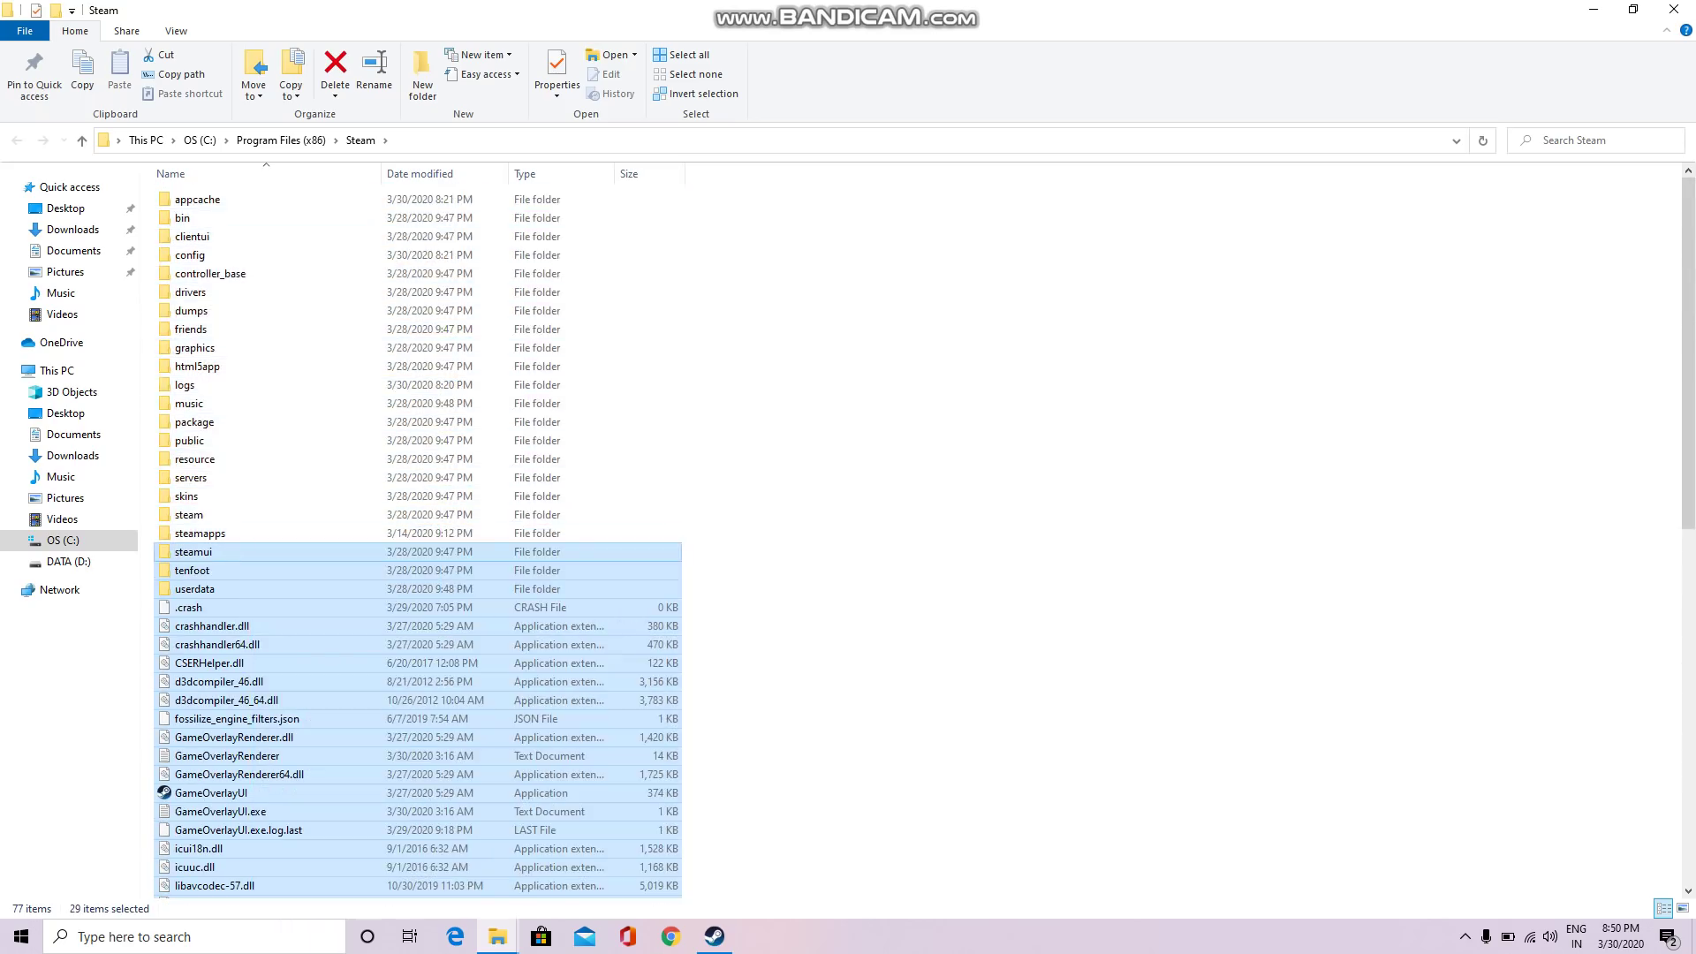
right_click(287, 563)
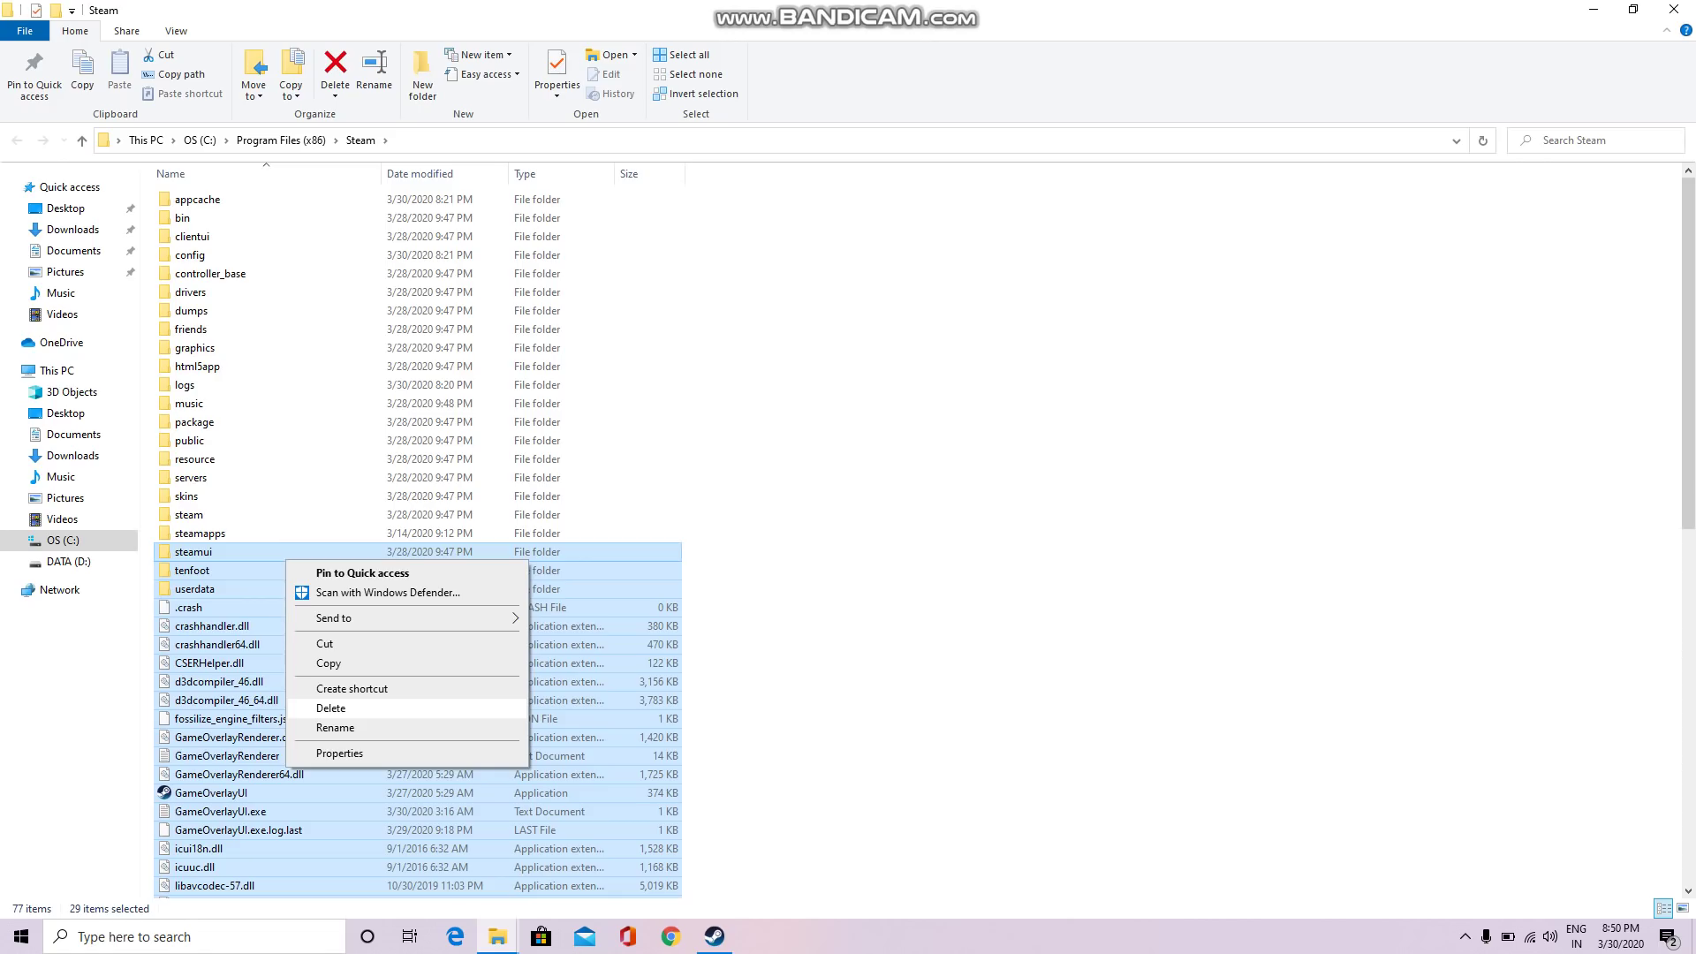
scroll(415, 529, "down", 4)
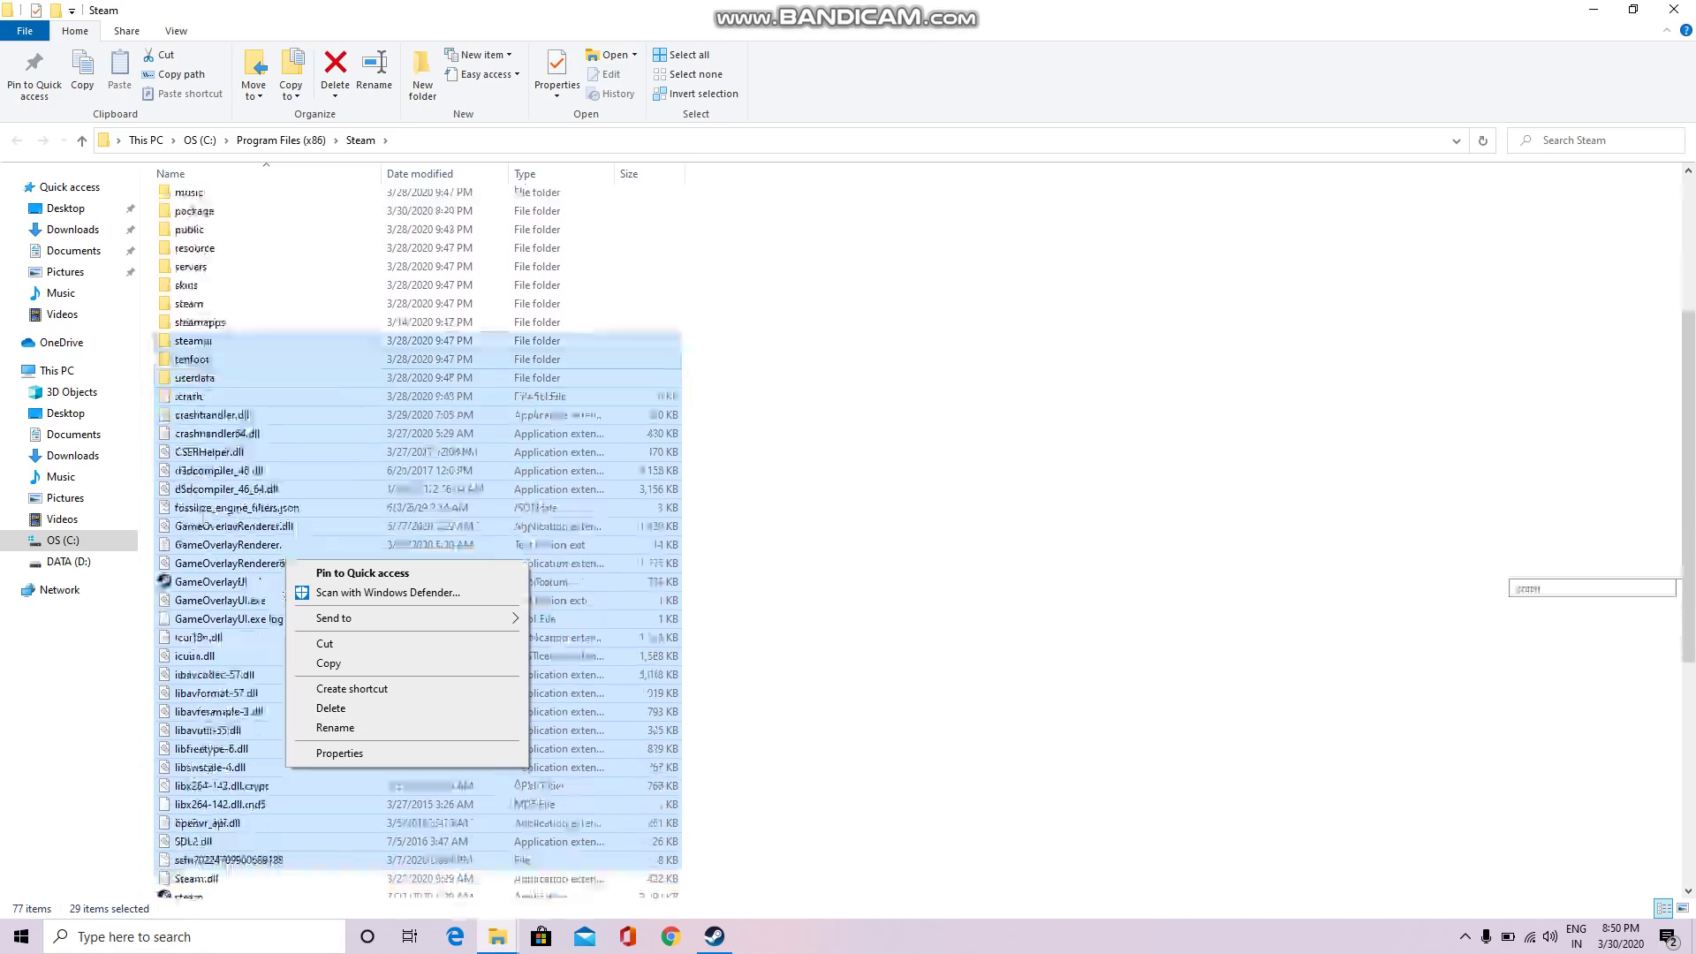
scroll(415, 530, "down", 4)
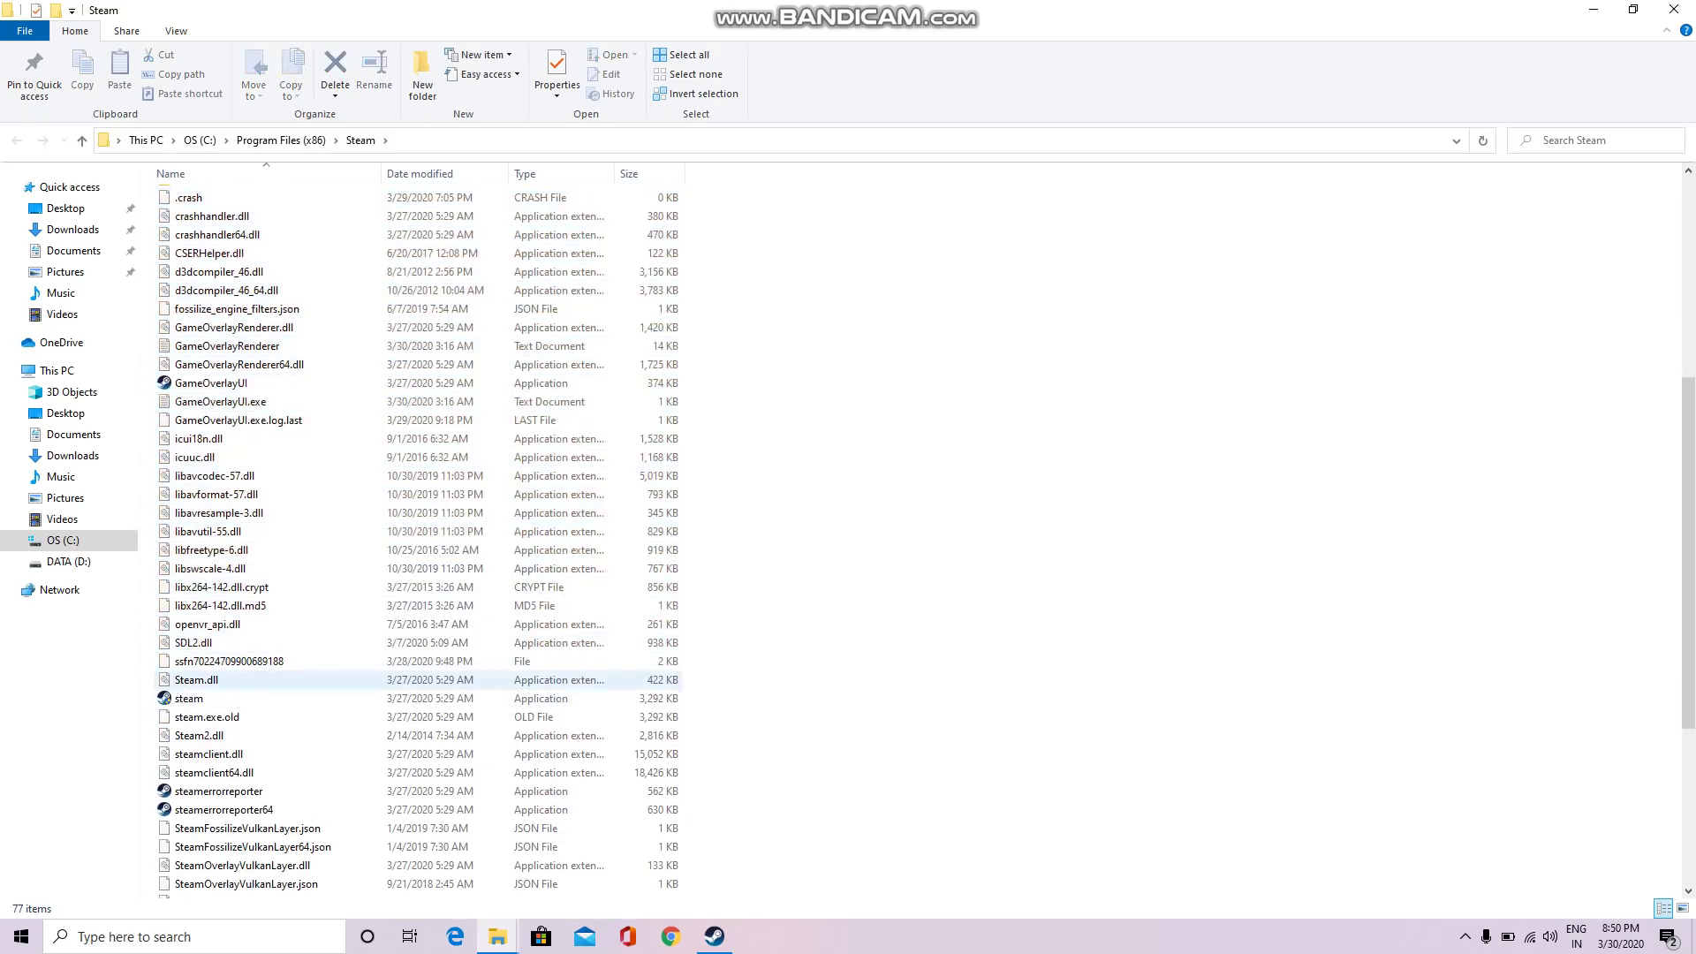
left_click(196, 679)
key("shift+Up")
key("shift+Up")
key("shift+Up")
key("shift+Up")
key("shift+Up")
key("shift+Up")
key("shift+Up")
key("shift+Up")
key("shift+Up")
key("shift+Up")
key("shift+Up")
key("shift+Up")
key("shift+Up")
key("shift+Up")
key("shift+Up")
key("shift+Up")
key("shift+Up")
key("shift+Up")
key("shift+Up")
key("shift+Up")
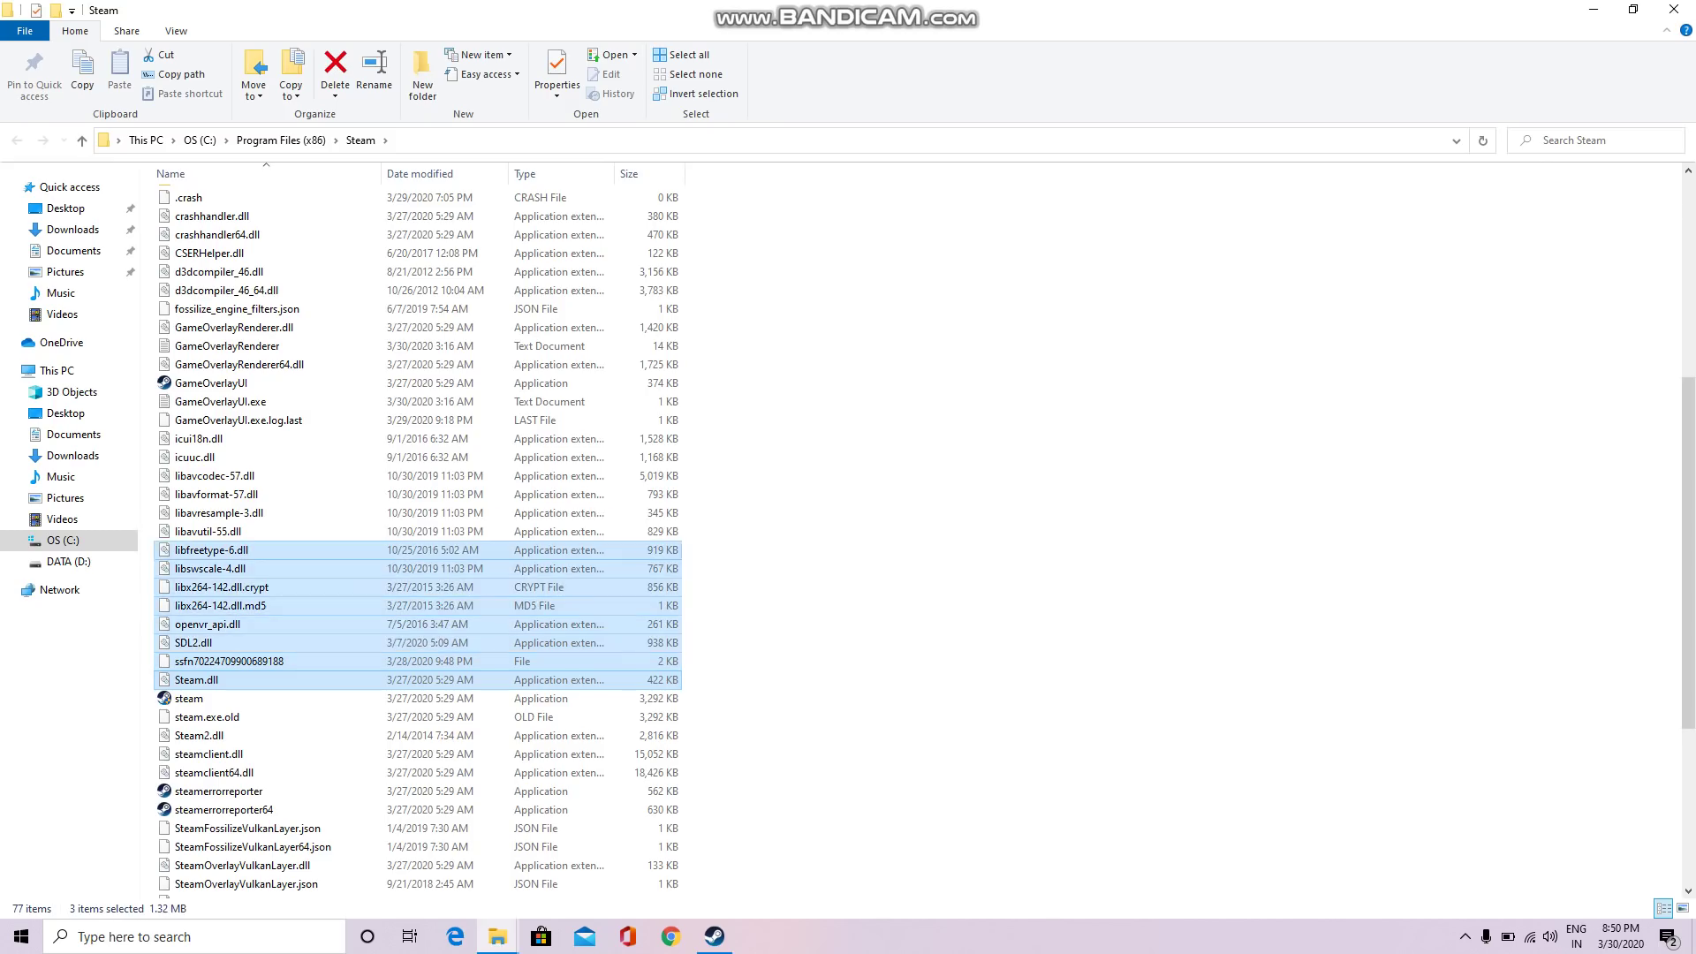
key("shift+Down")
key("shift+Down")
key("shift+Down")
key("shift+Down")
key("shift+Down")
key("shift+Down")
key("shift+Down")
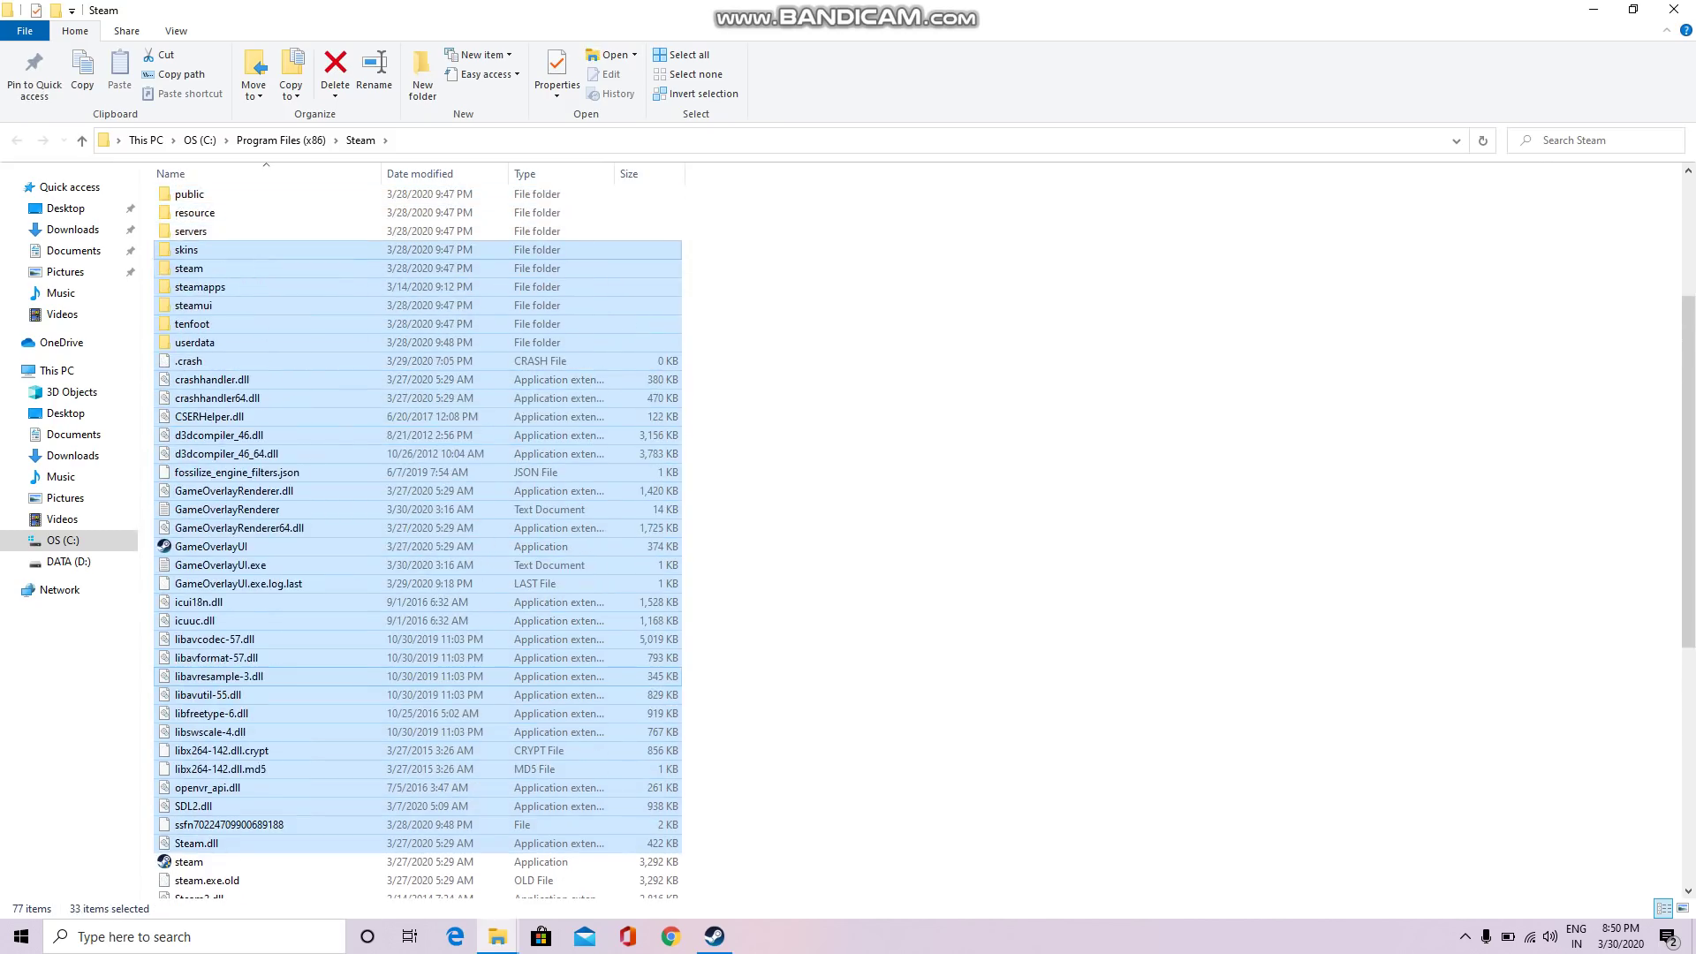
key("shift+Up")
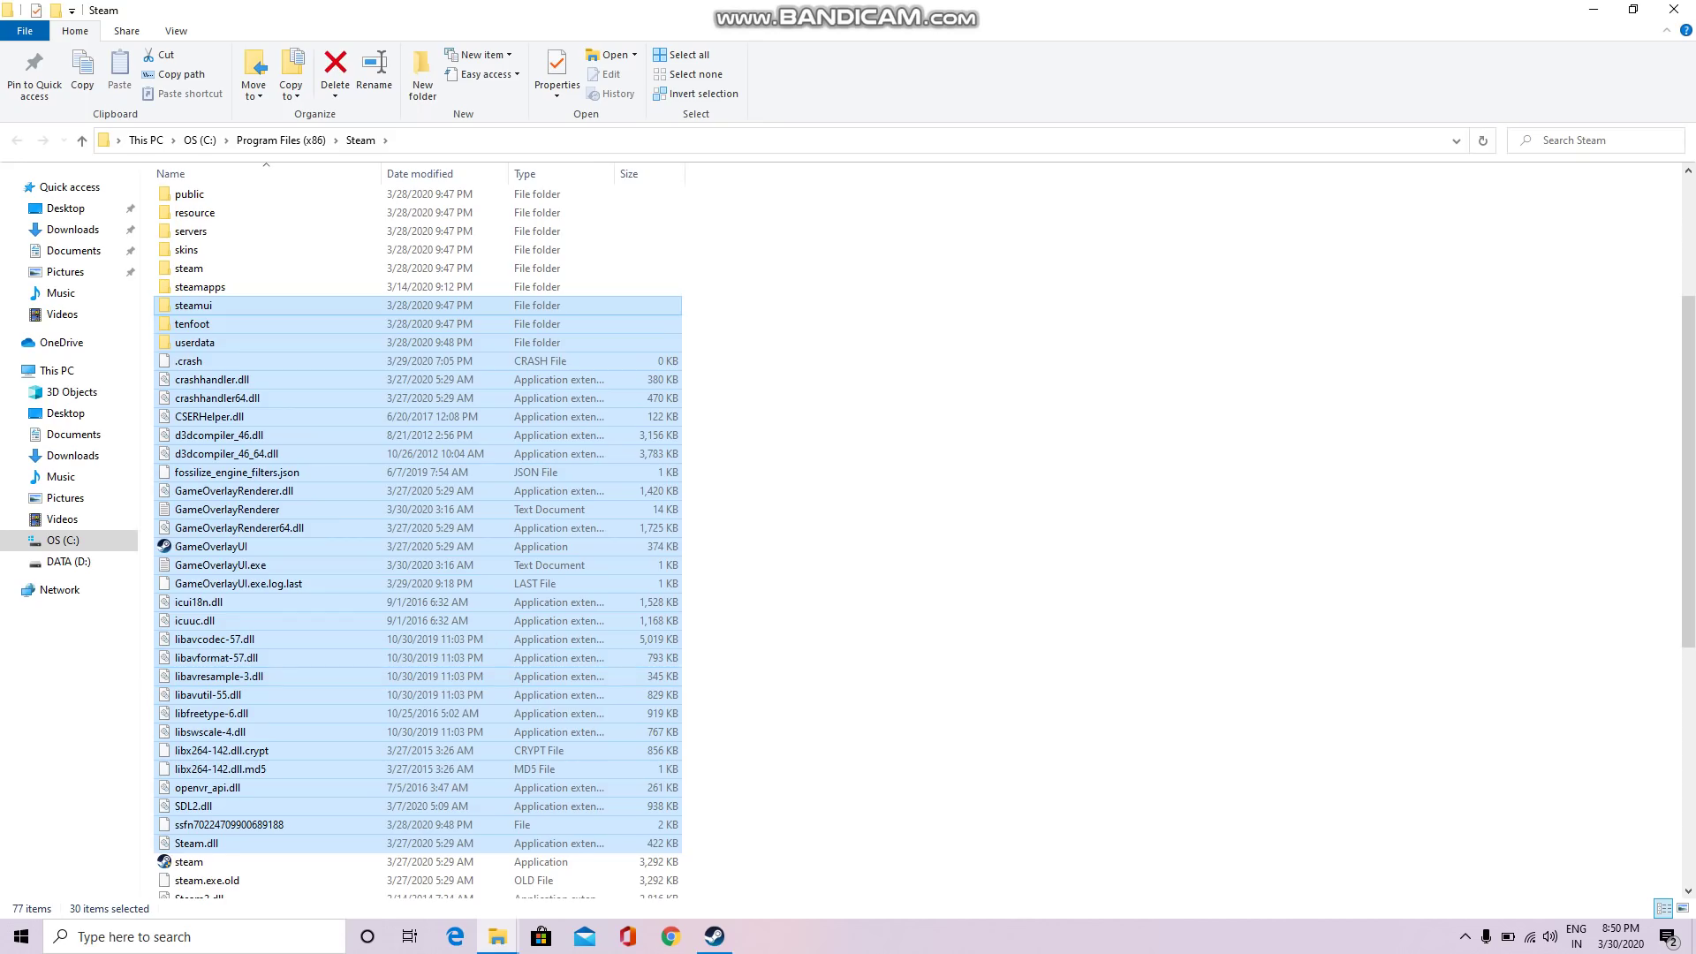
key("Escape")
scroll(416, 529, "up", 5)
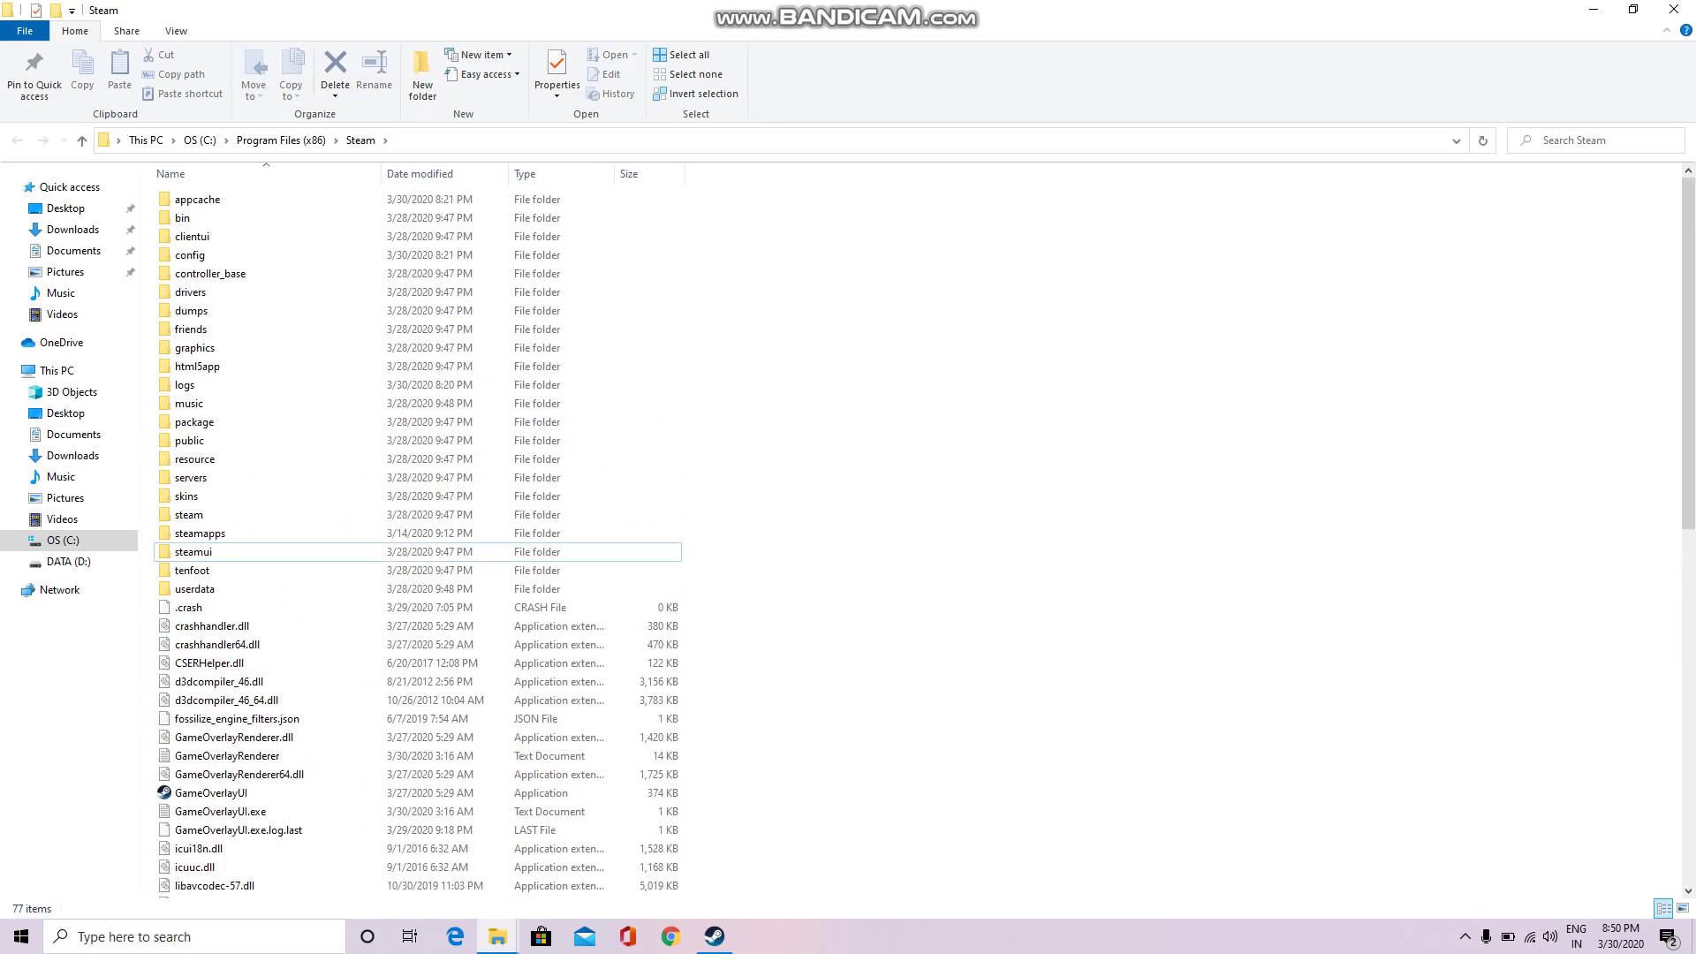
- Select the folders from steam up through appcache in the Steam installation folder, and clear the selection
left_click(189, 514)
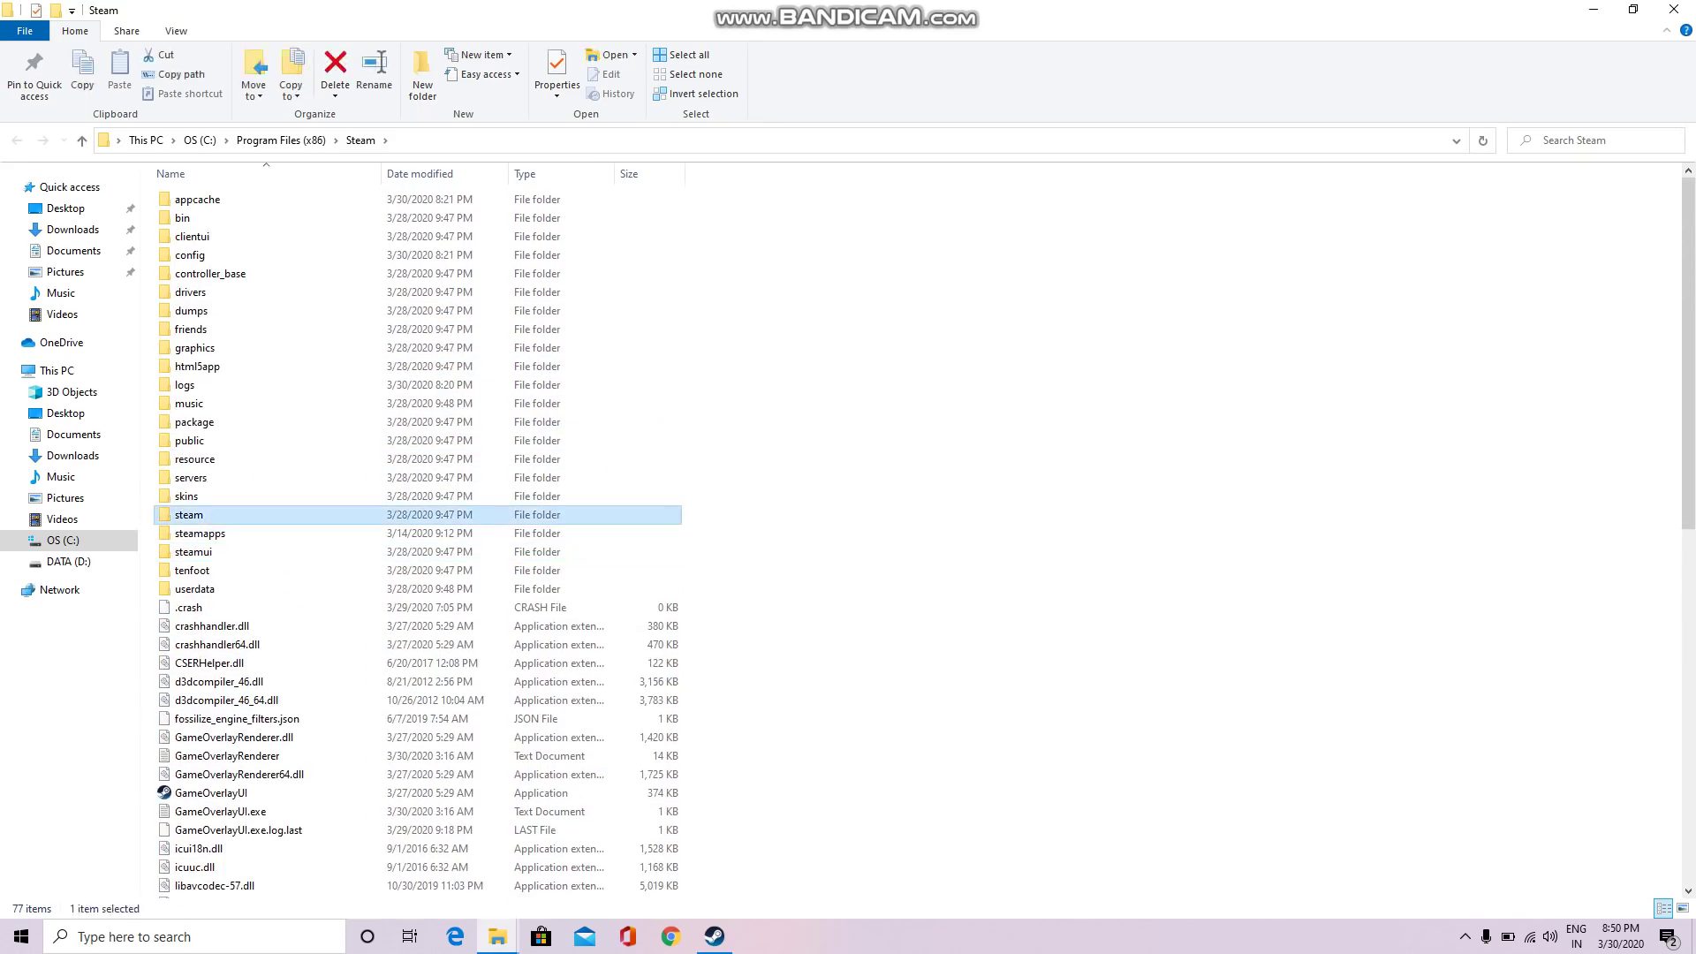
key("shift+Up")
key("shift+Up")
key("shift+Up")
key("shift+Up")
key("shift+Up")
key("shift+Up")
key("shift+Up")
key("shift+Up")
key("shift+Up")
key("shift+Up")
key("shift+Up")
key("shift+Up")
key("shift+Up")
key("shift+Up")
key("shift+Up")
key("shift+Up")
key("shift+Up")
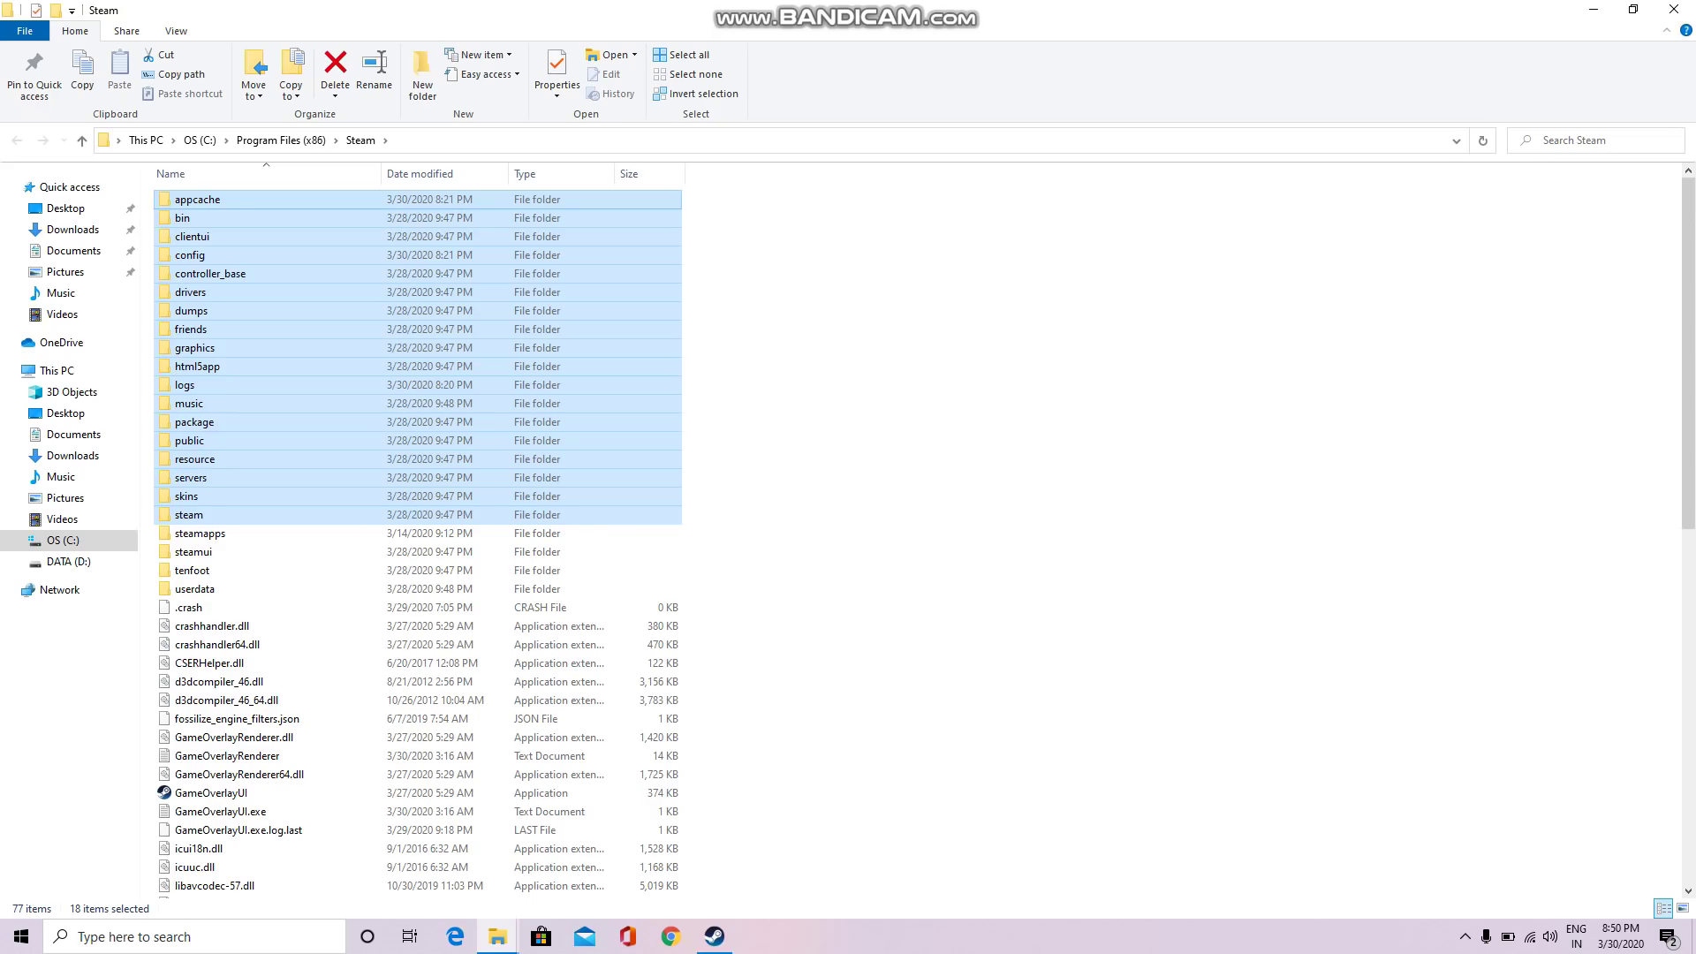
left_click(1505, 541)
- Select the files from steam.exe.old down through WriteMiniDump in the Steam folder, and clear the selection
scroll(1506, 540, "down", 10)
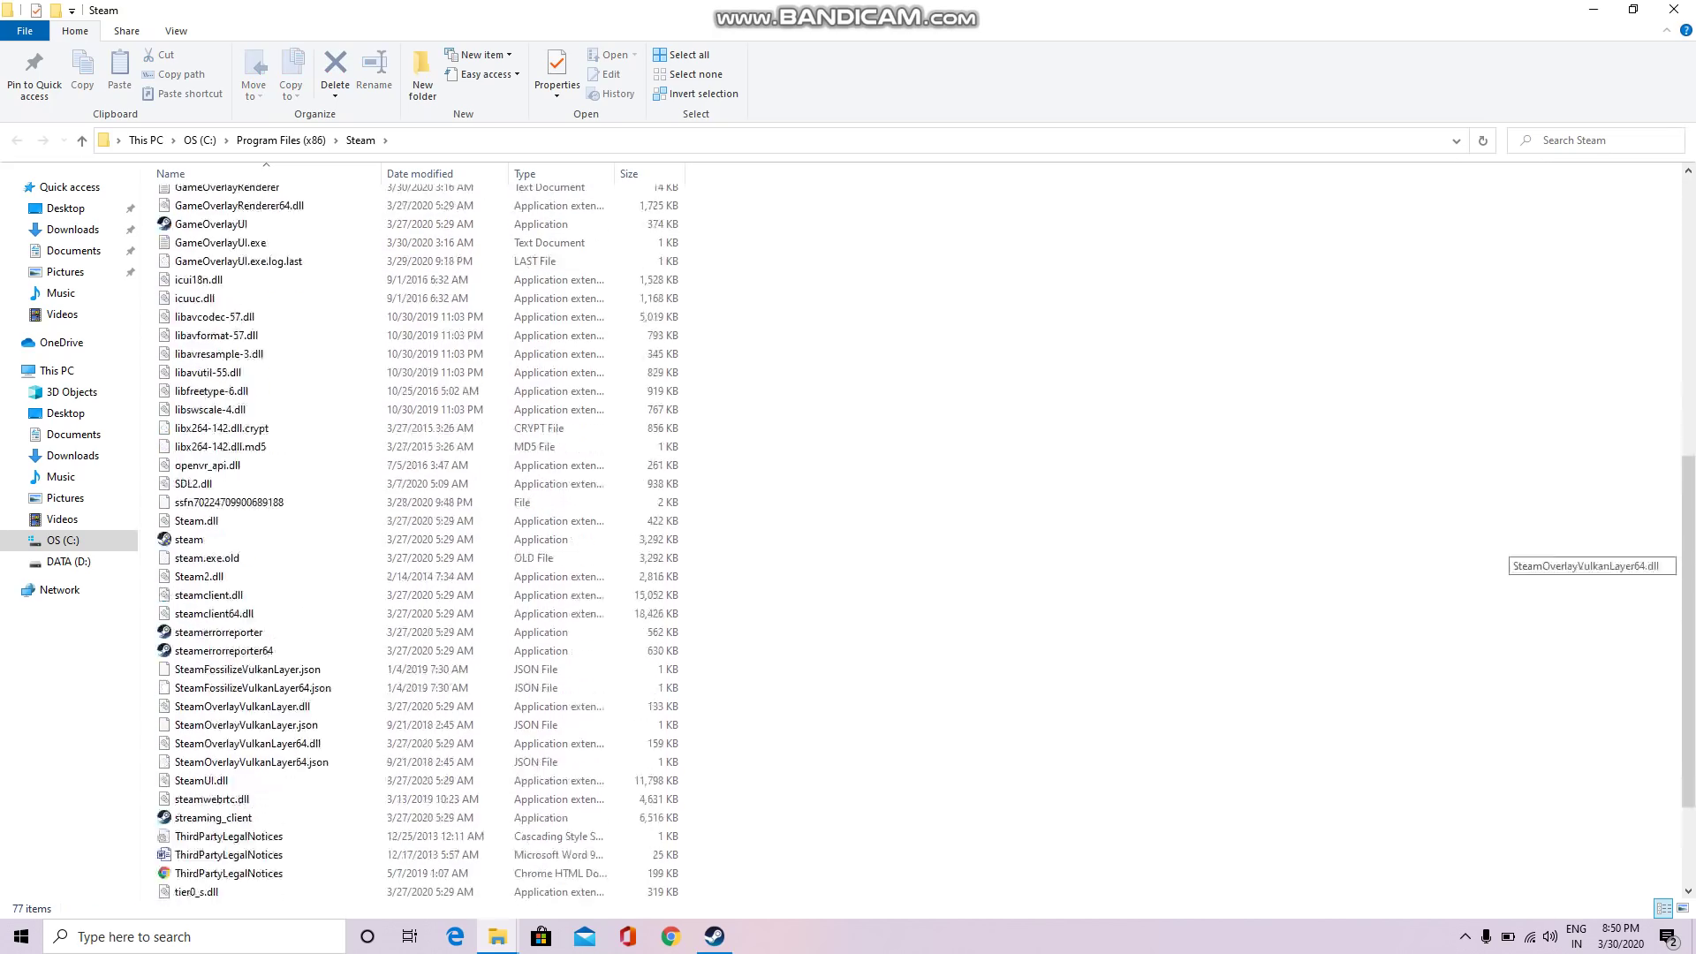
scroll(1506, 540, "down", 1)
left_click(206, 488)
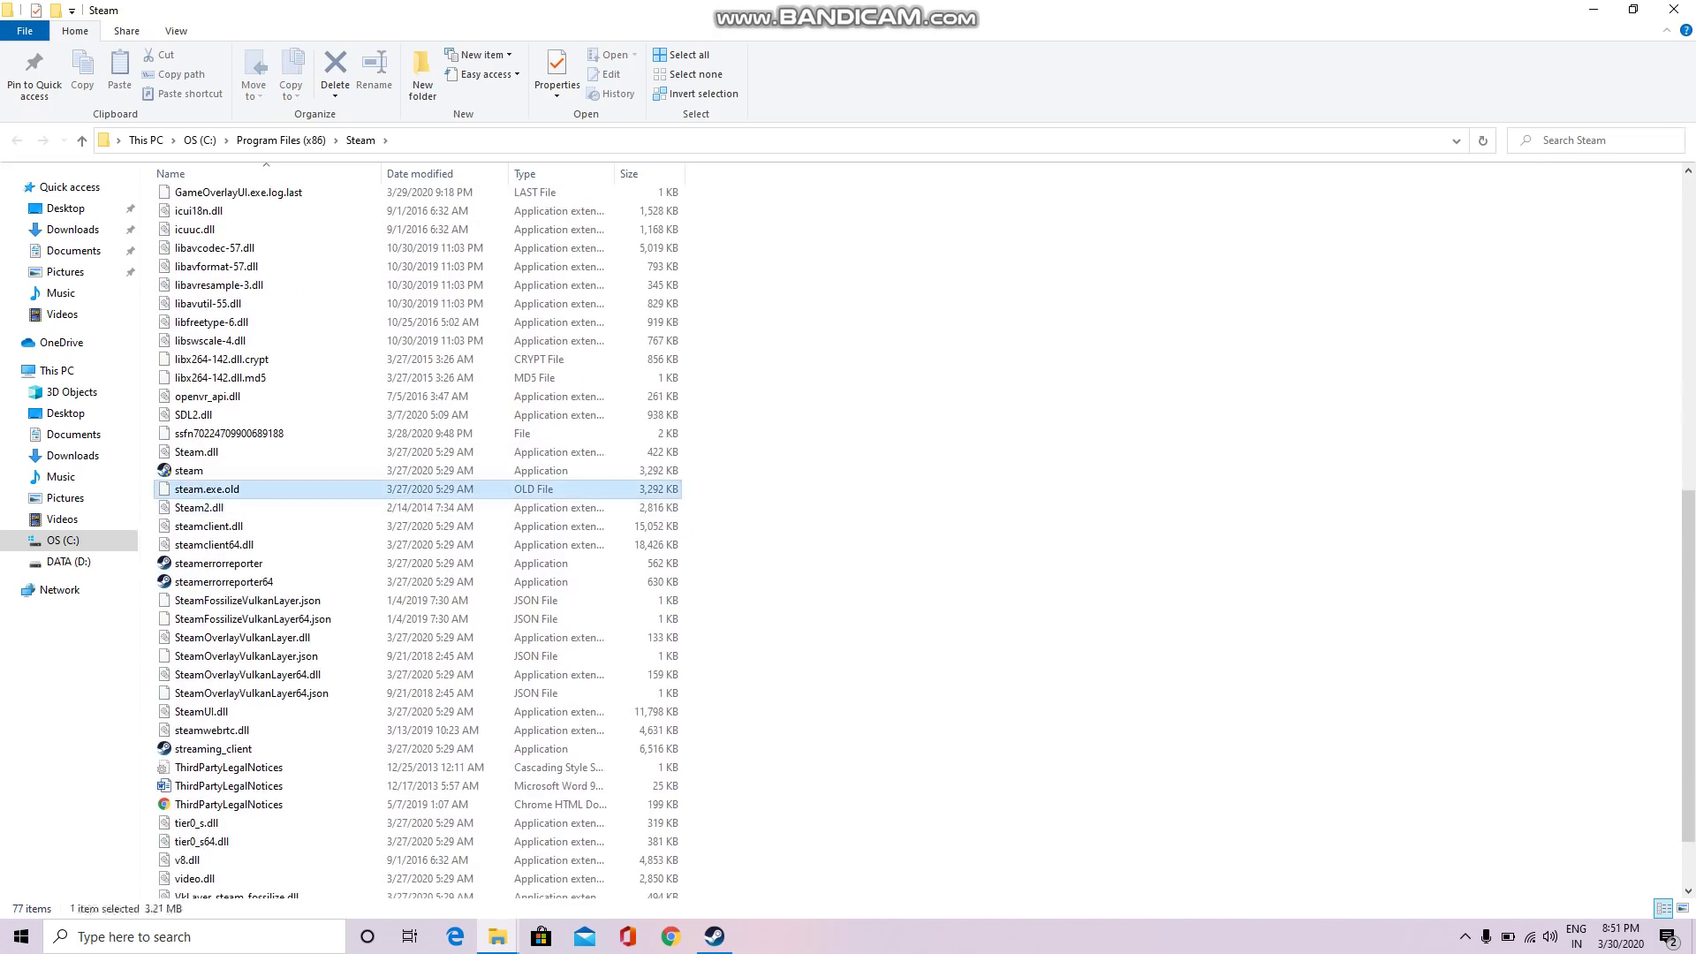
key("shift+Down")
key("shift+Down")
key("shift+Down")
key("shift+Down")
key("shift+Down")
key("shift+Down")
key("shift+Down")
key("shift+Down")
key("shift+Down")
key("shift+Down")
key("shift+Down")
key("shift+Down")
key("shift+Down")
key("shift+Down")
key("shift+Down")
key("shift+Down")
key("shift+Down")
key("shift+Down")
key("shift+Down")
key("shift+Down")
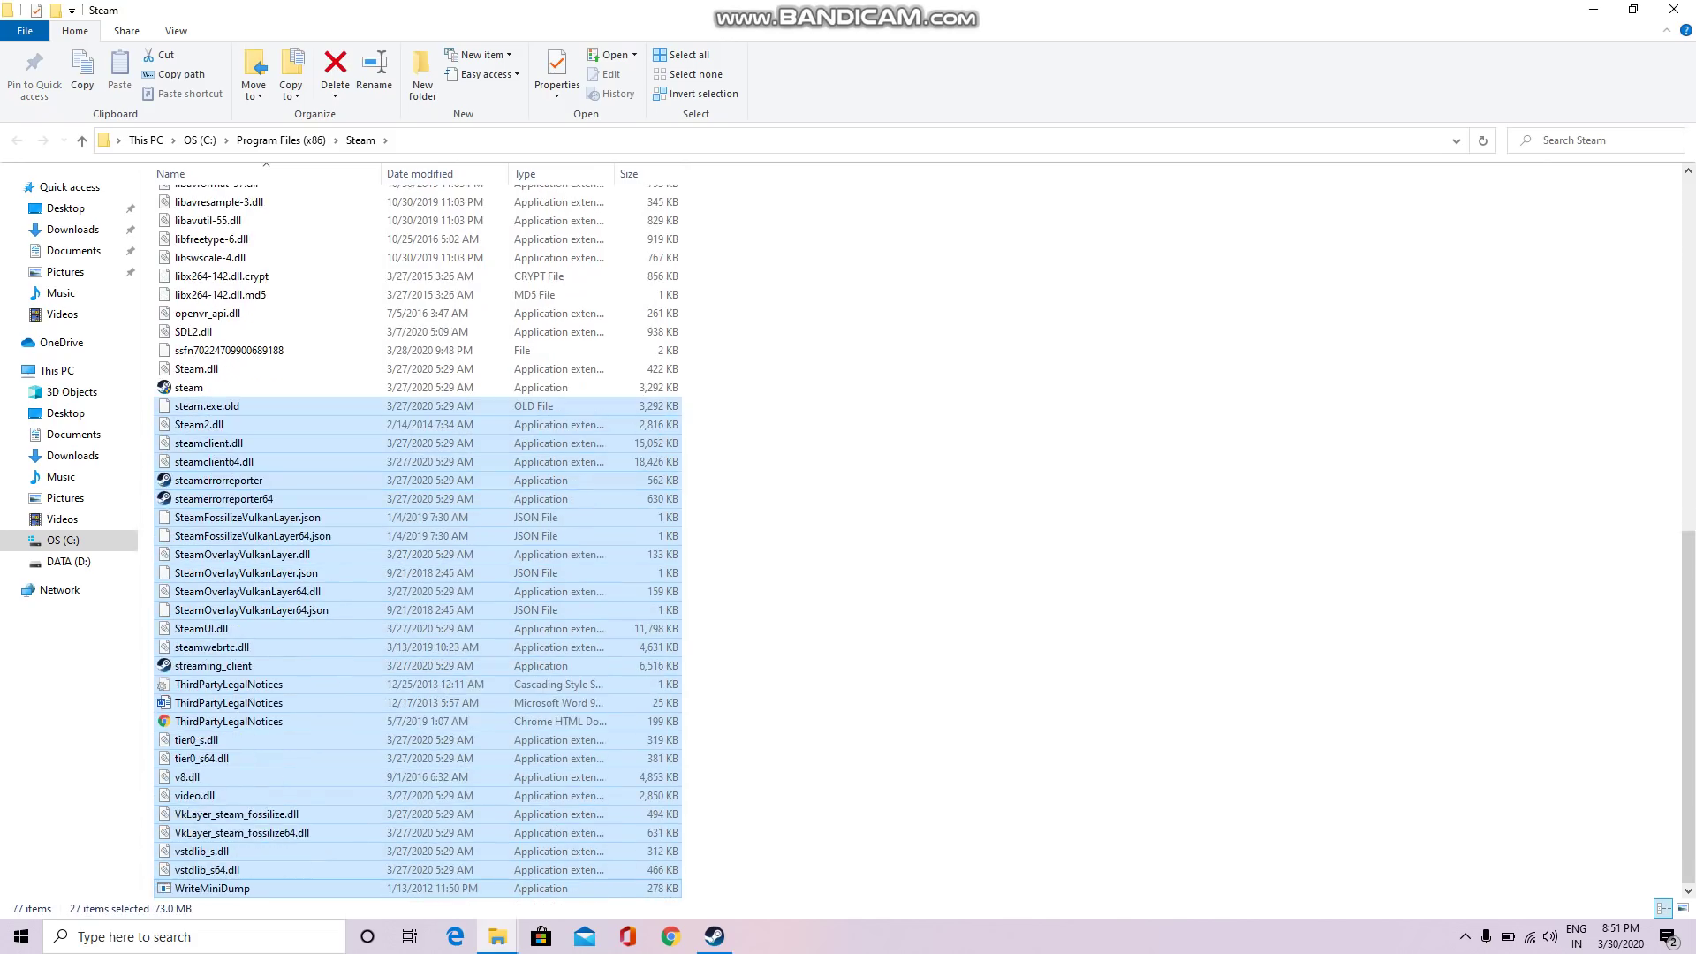
scroll(419, 530, "up", 1)
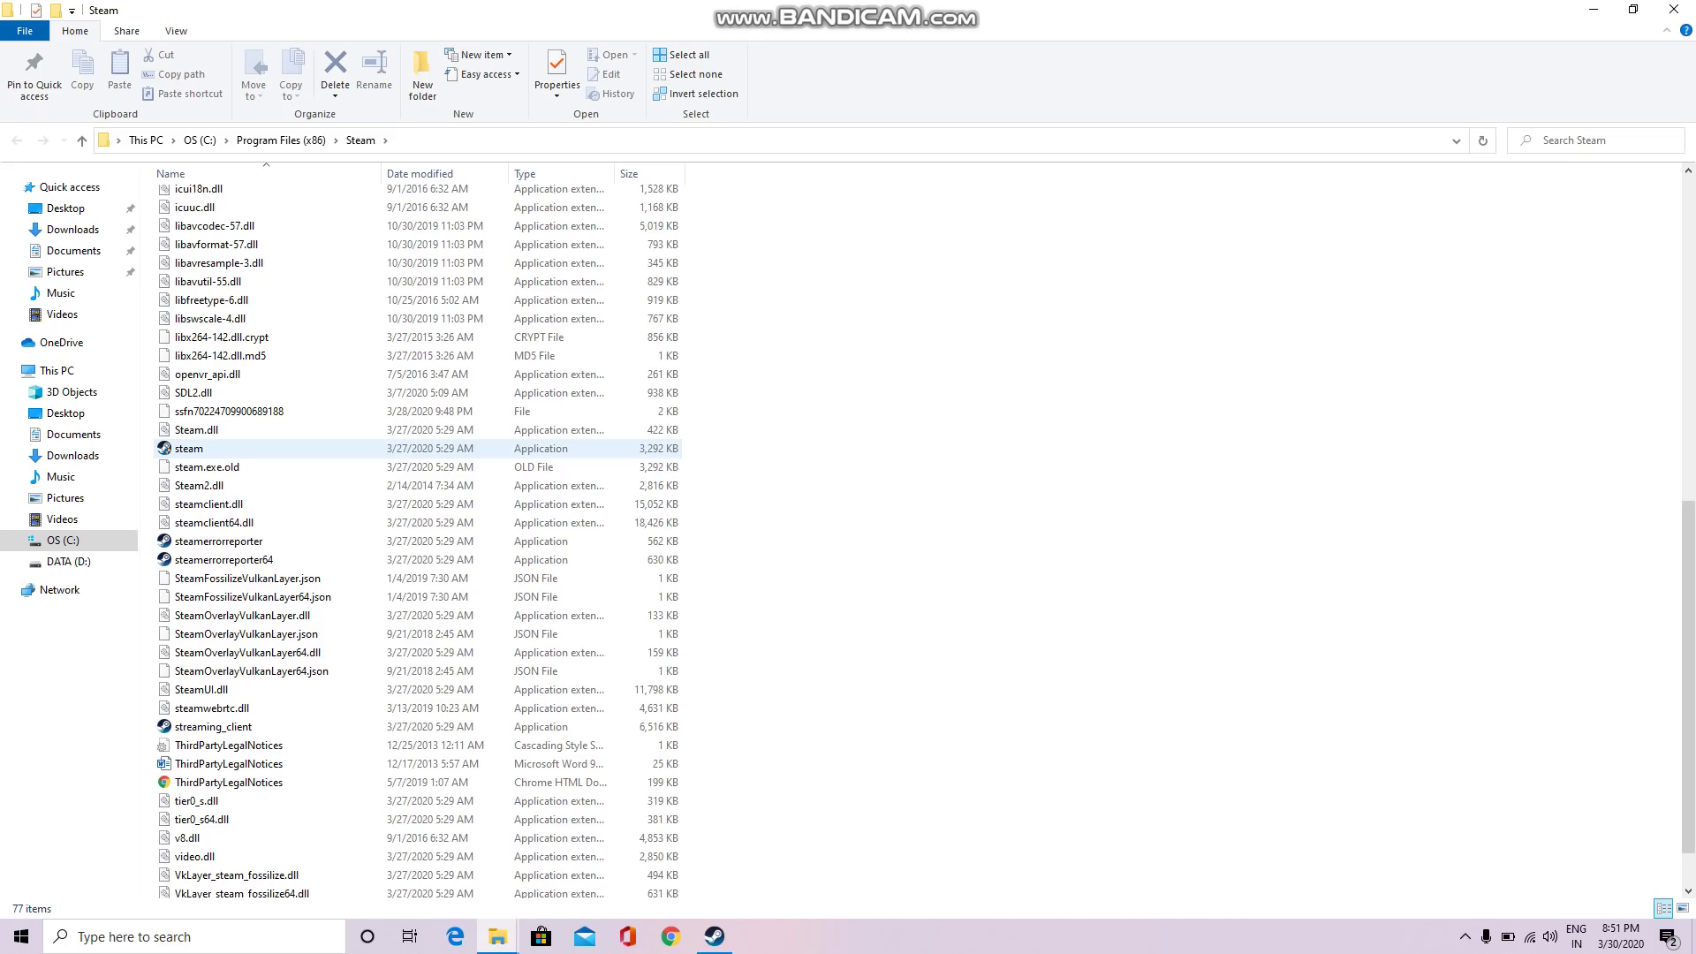
- Point out the steamapps folder and the steam application by selecting each, and show the application's available actions
scroll(265, 374, "up", 7)
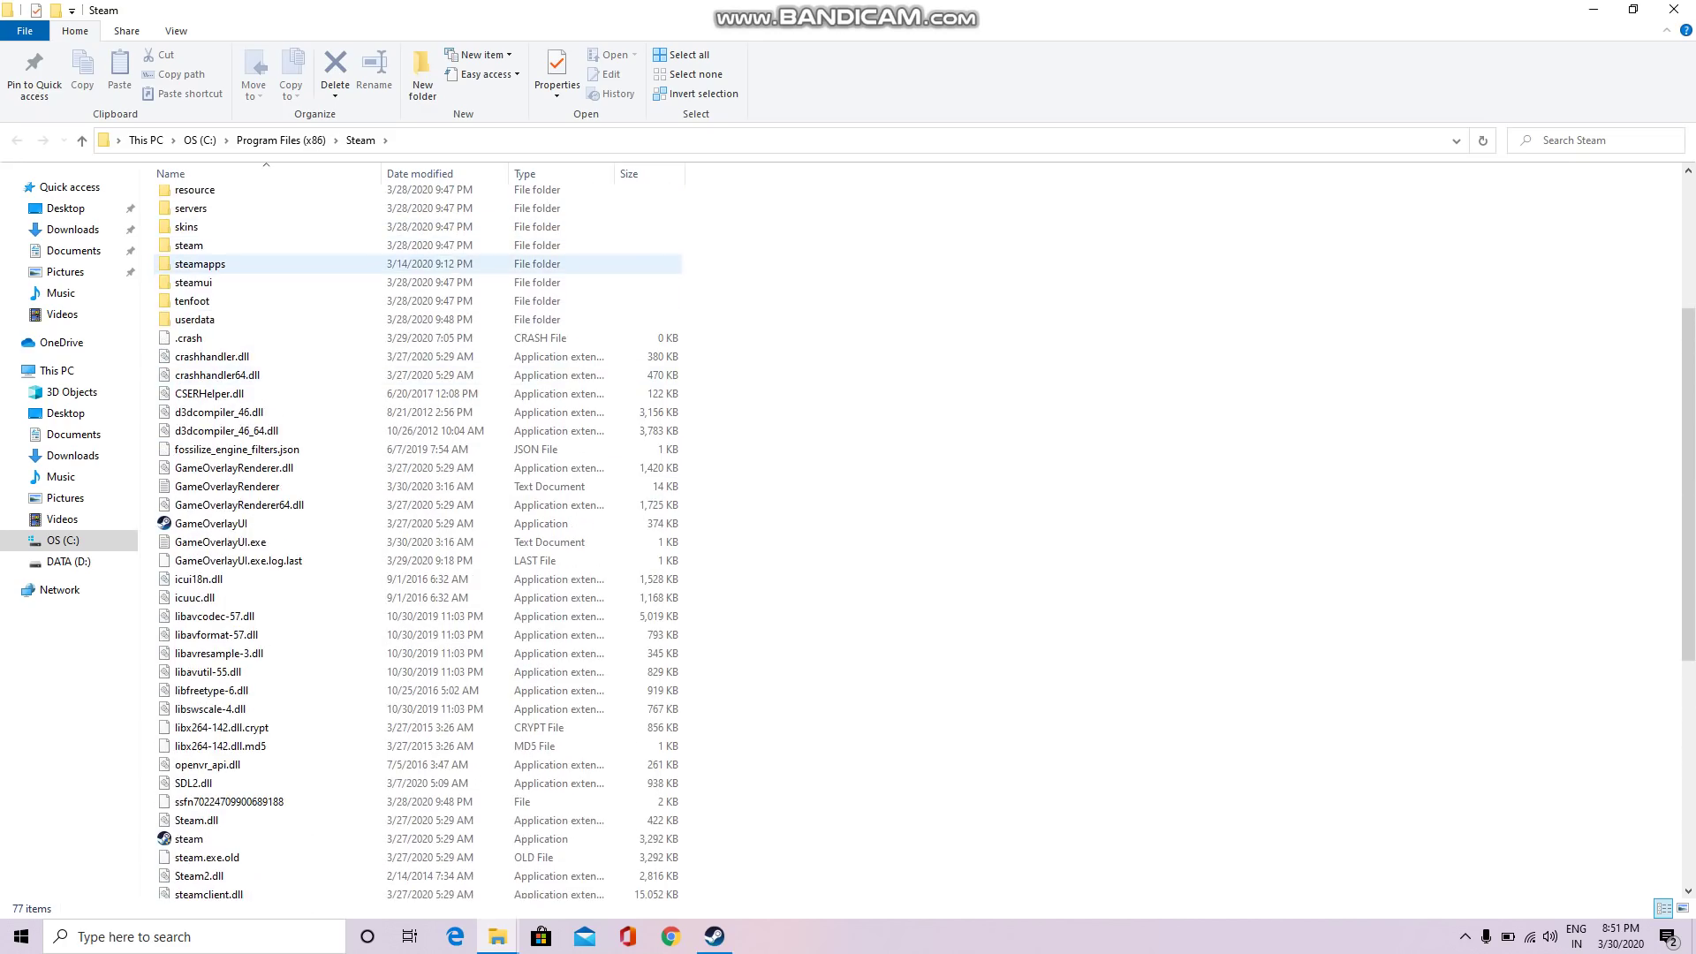
left_click(199, 264)
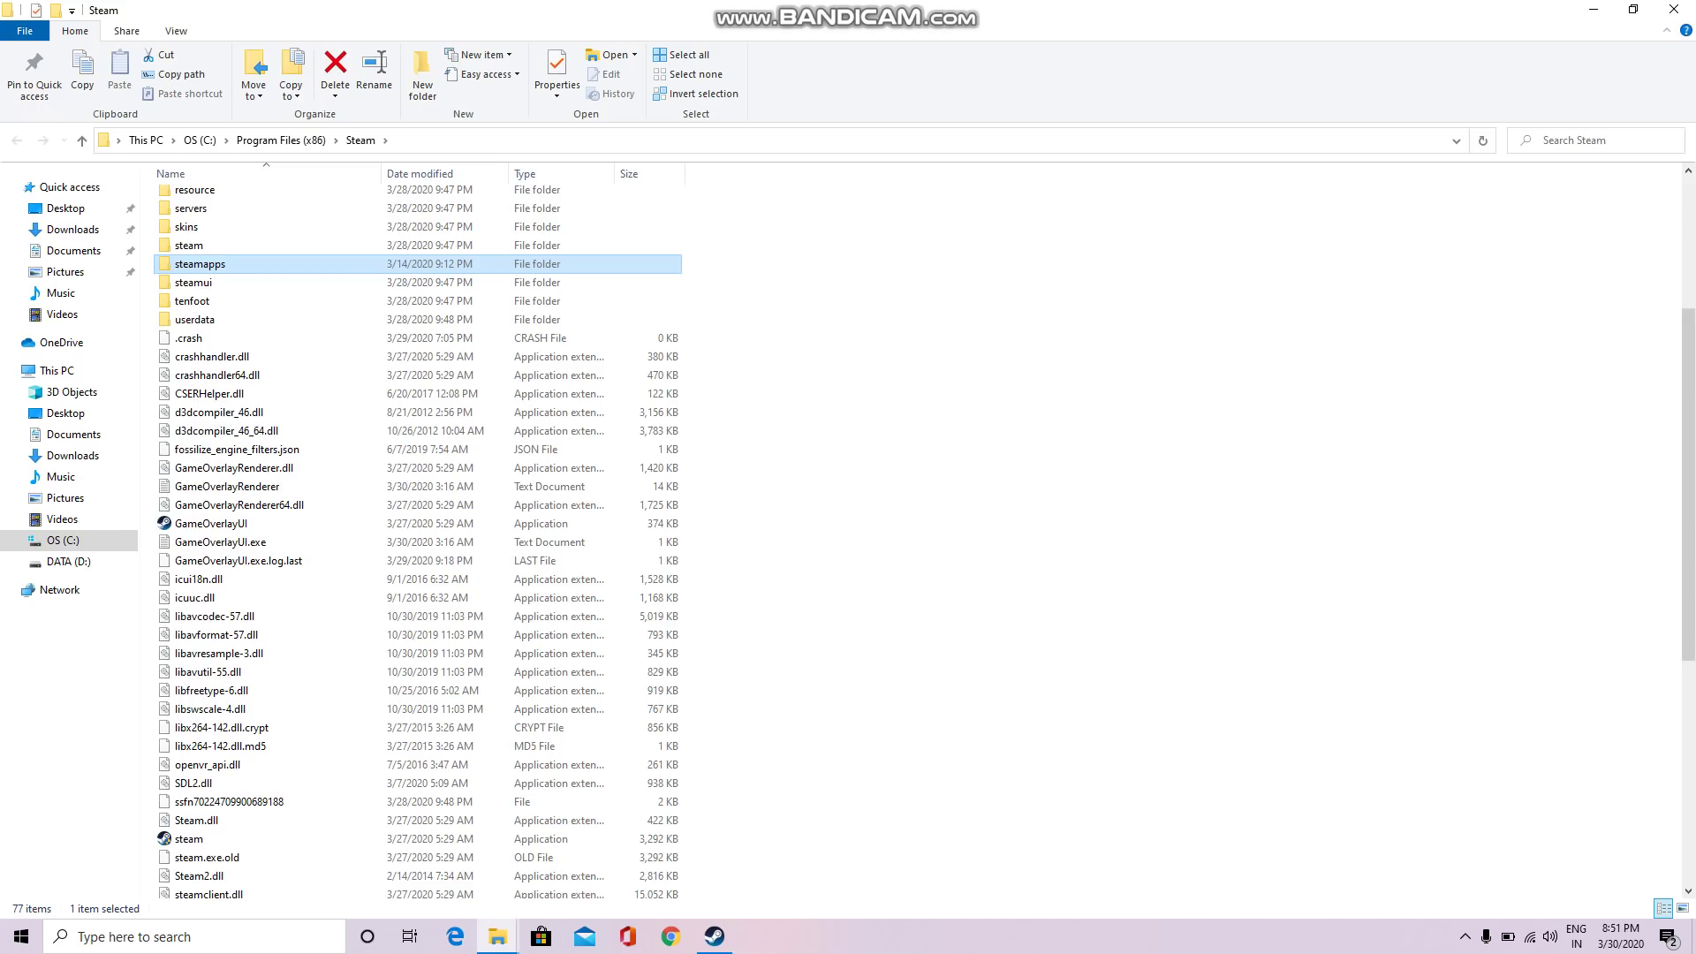
left_click(265, 839)
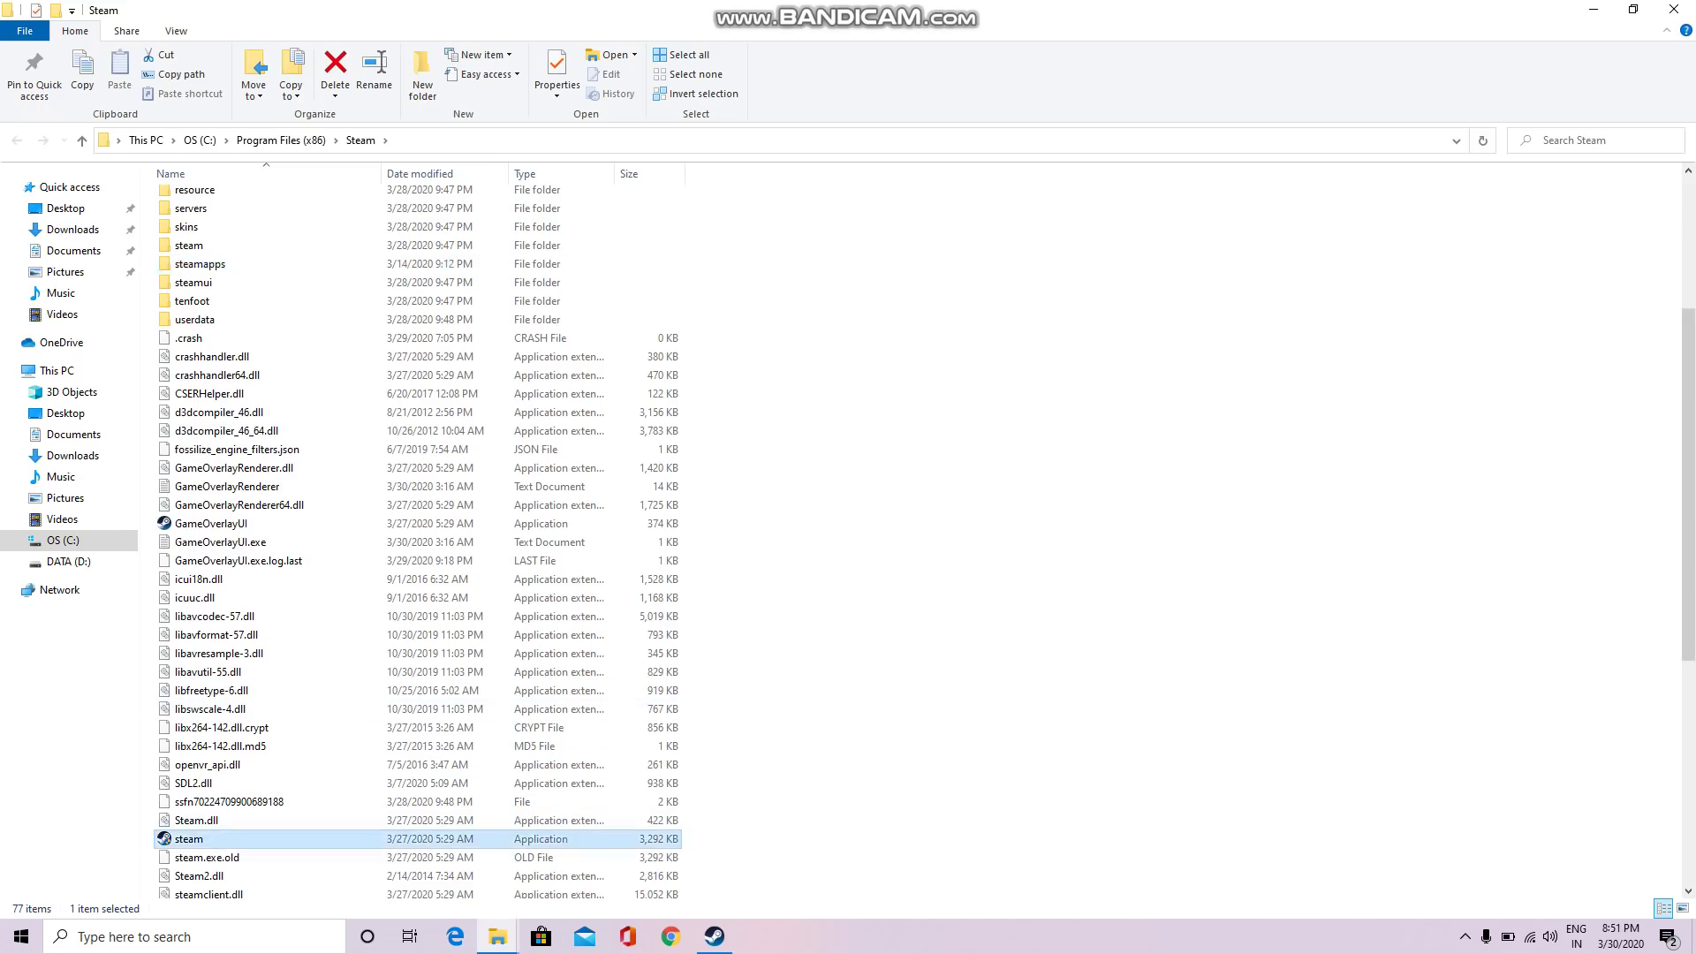
right_click(208, 837)
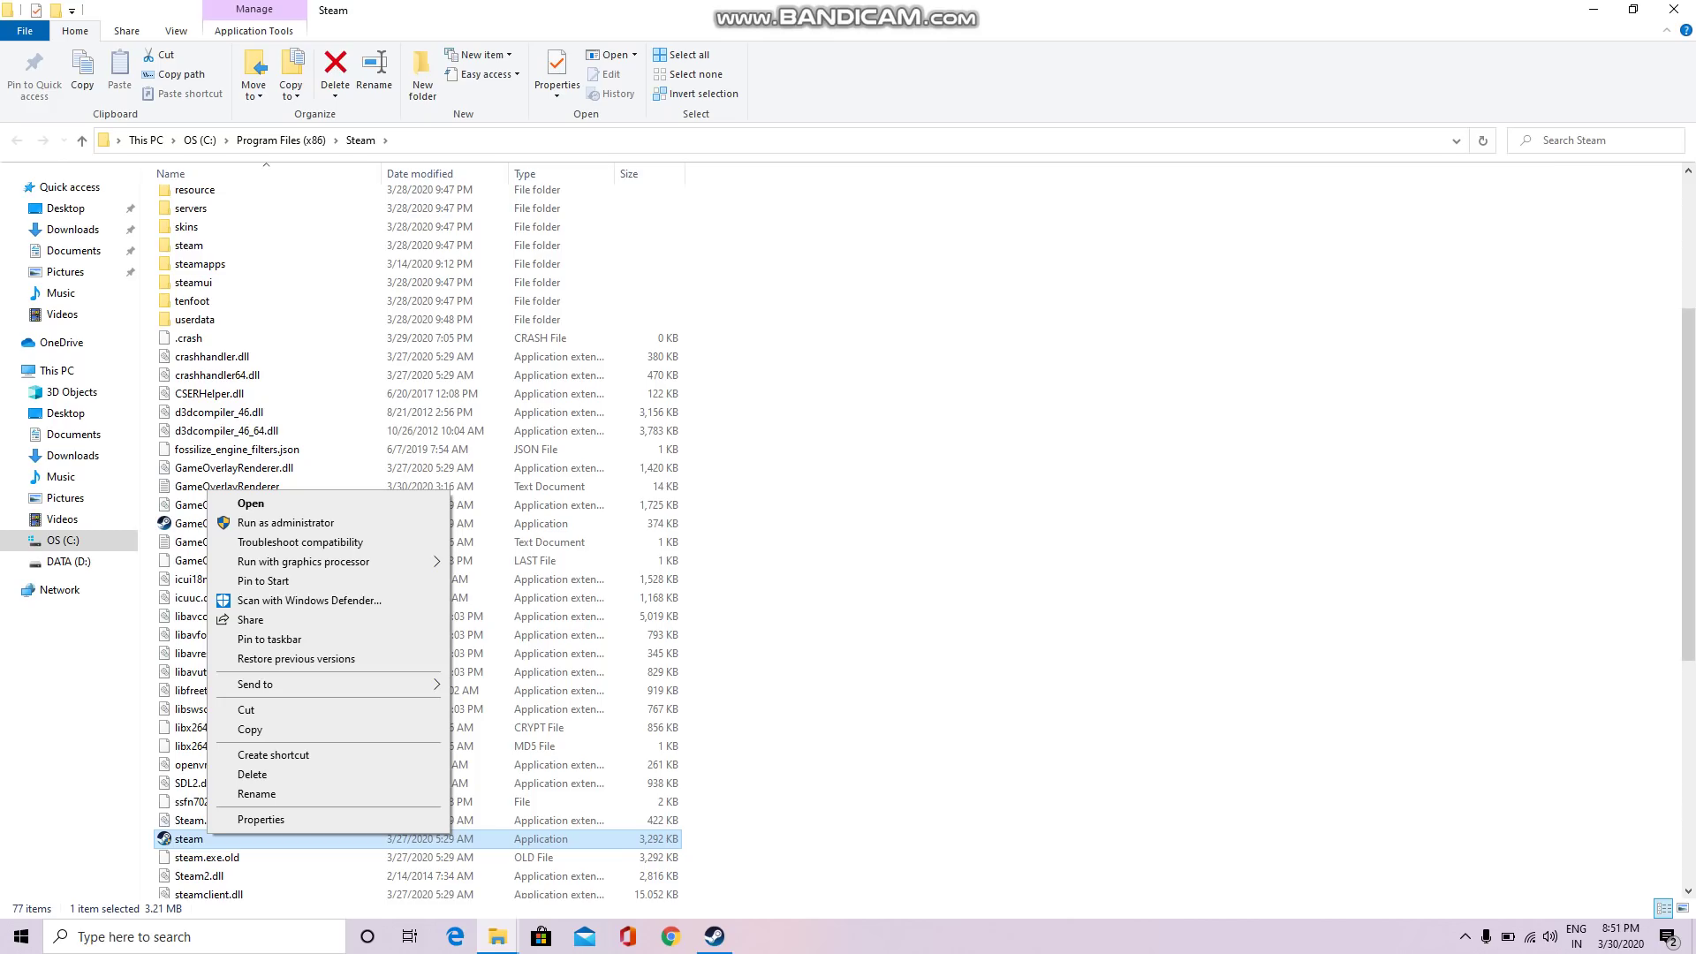
- Close the Steam installation folder and cancel the desktop shortcut's properties
left_click(1672, 9)
left_click(1673, 9)
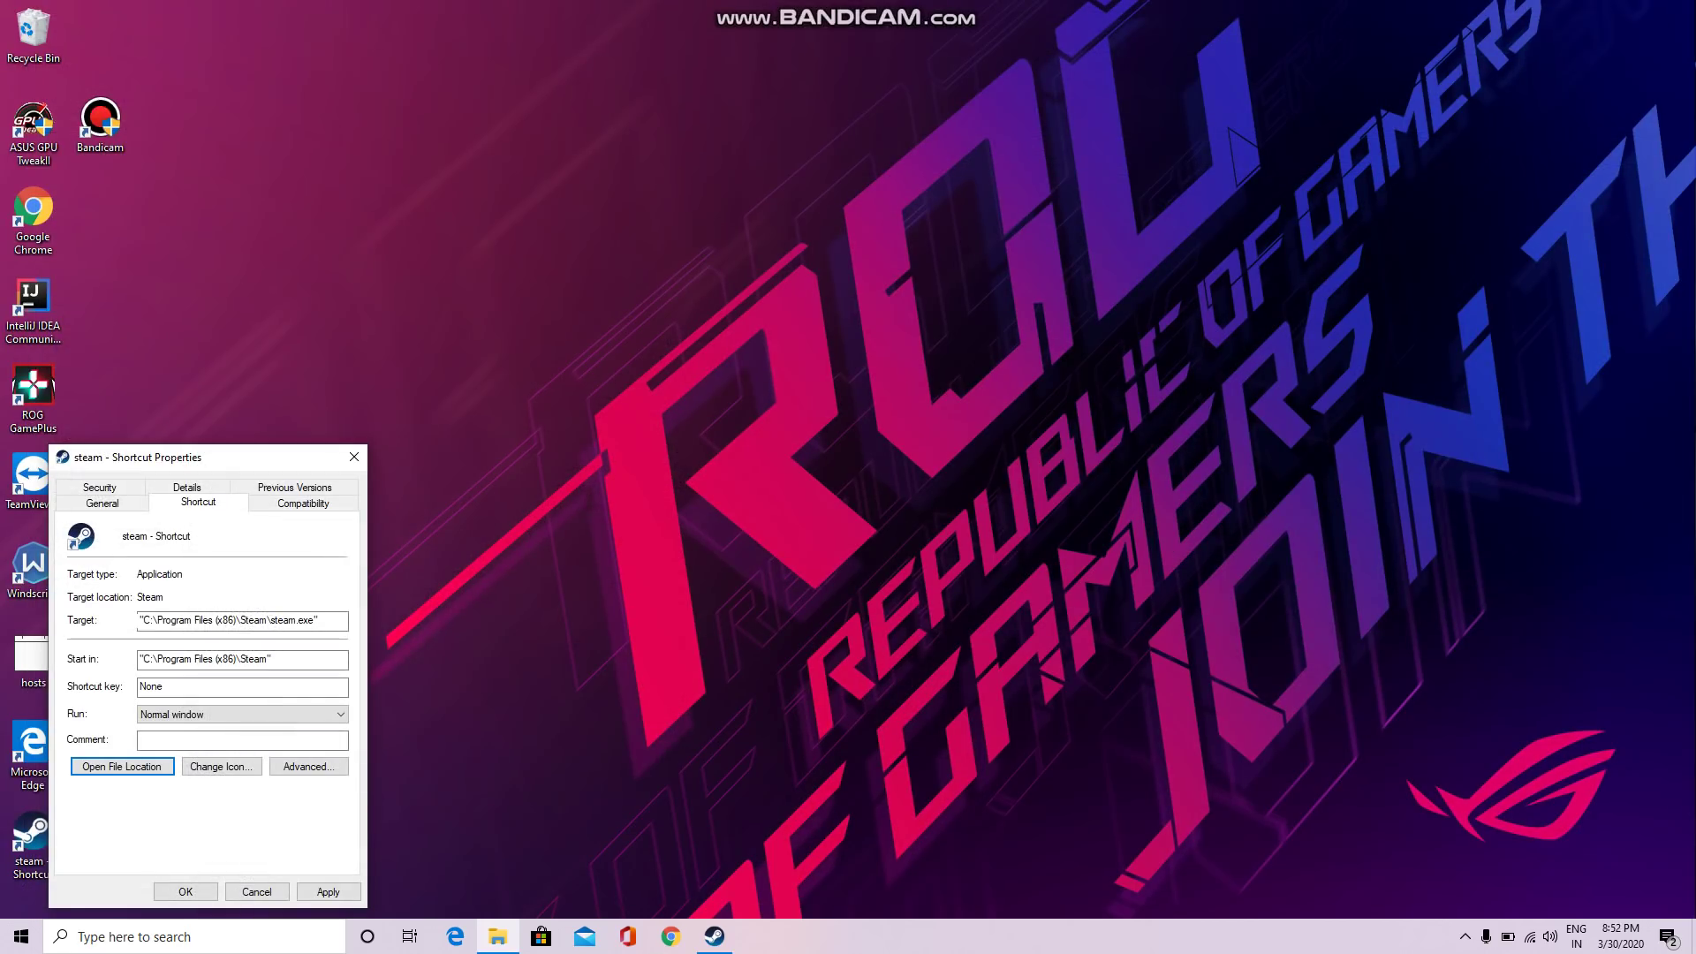
left_click(257, 891)
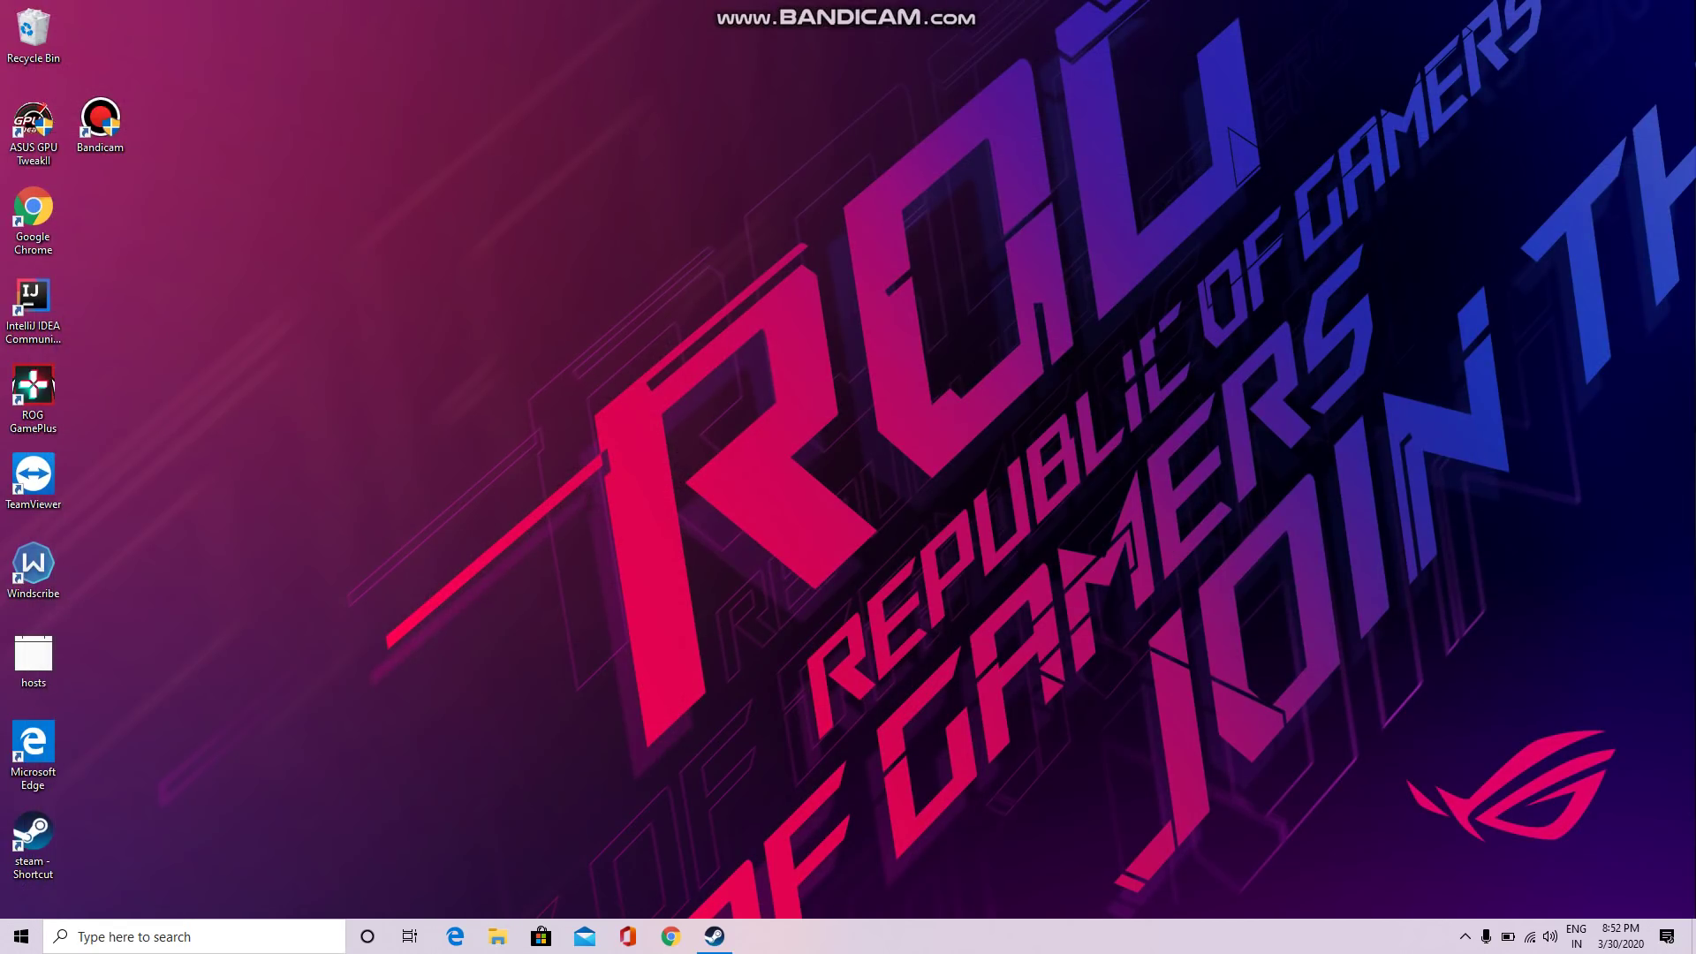
left_click(1464, 936)
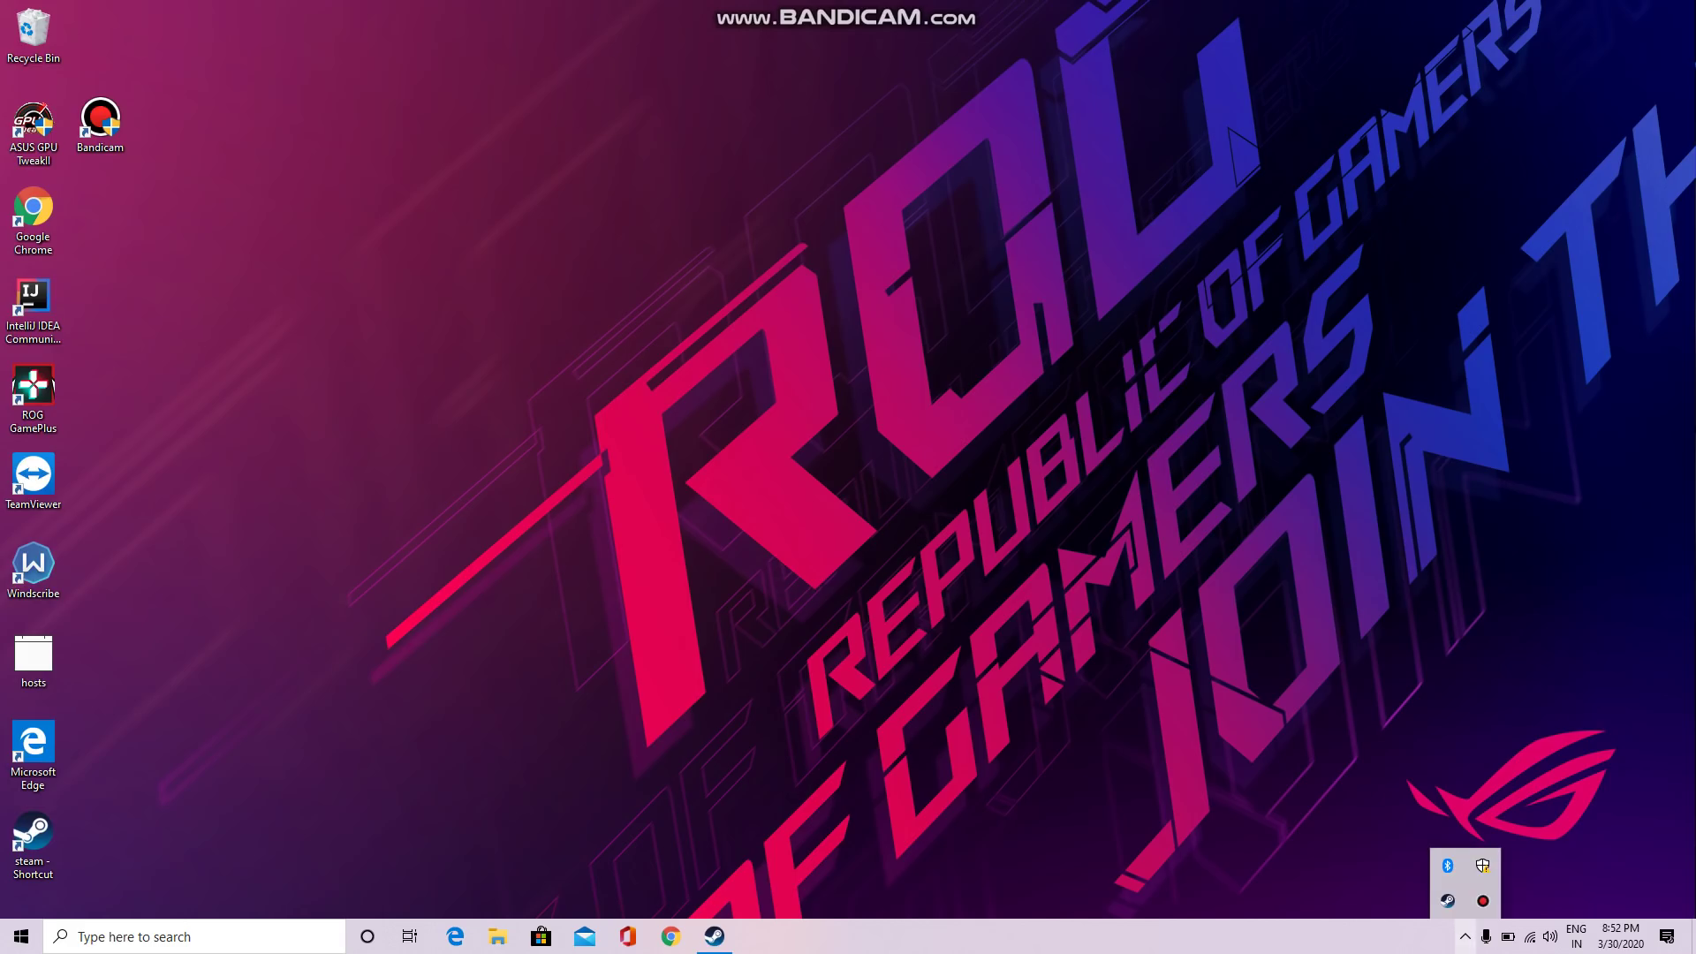
left_click(1483, 901)
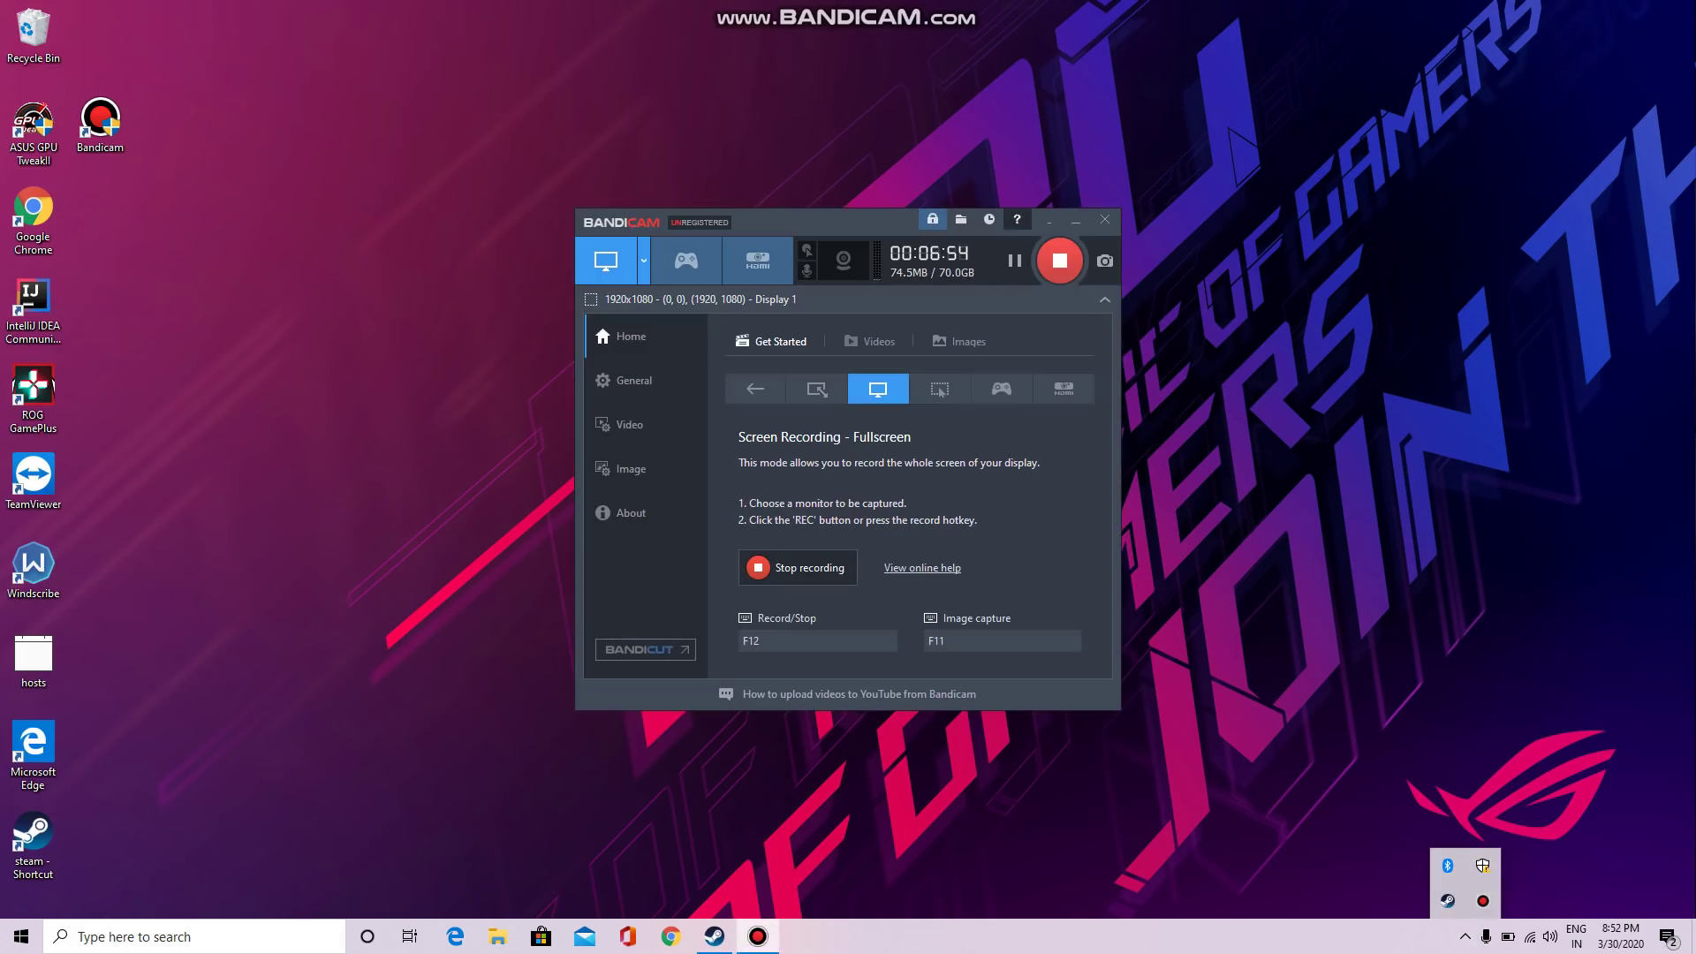